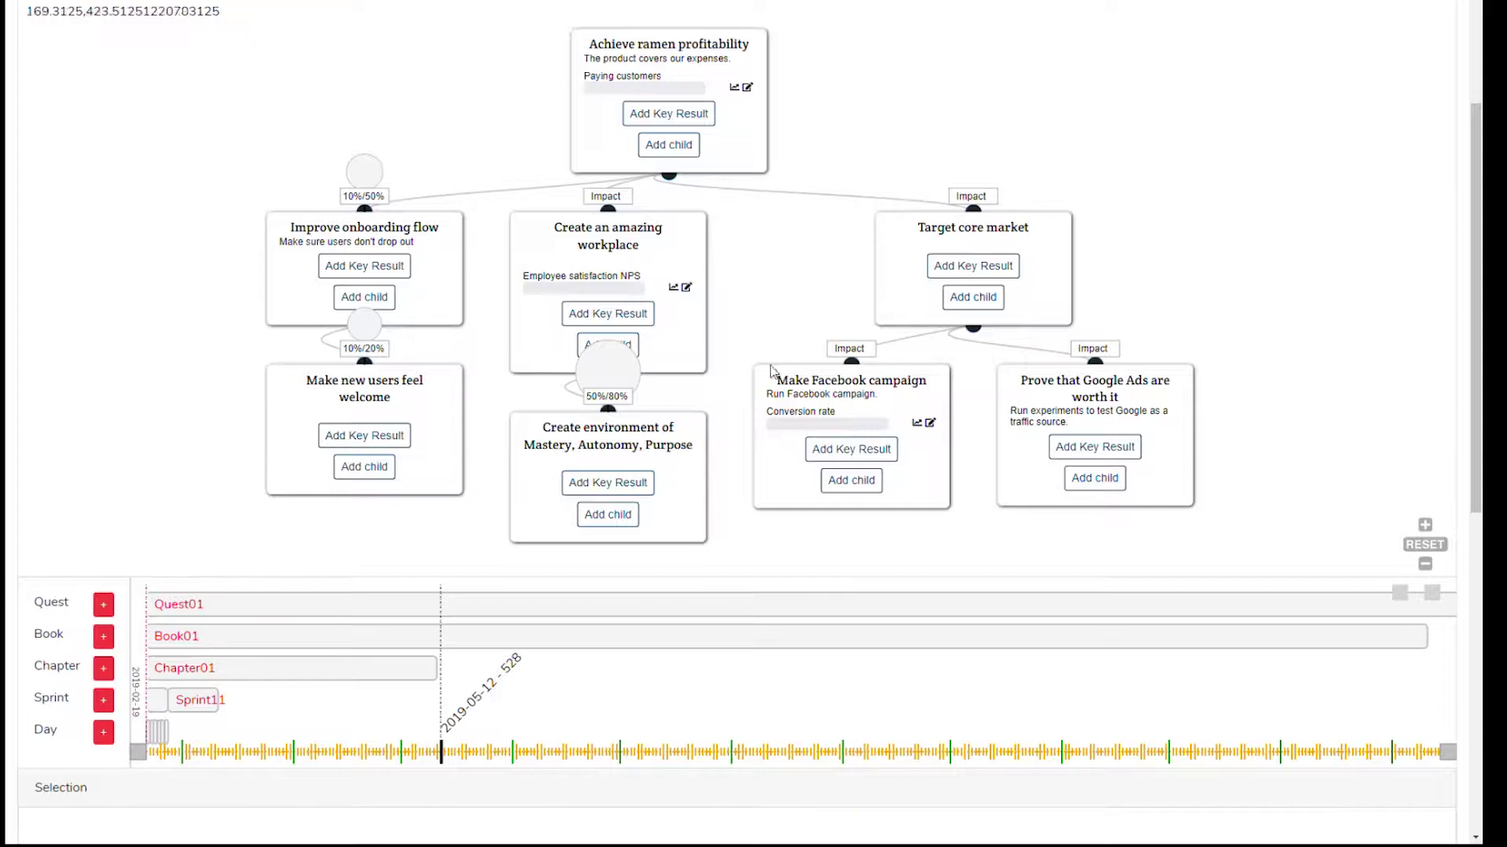
Step: Reposition the Target core market card closer to its siblings and move the Achieve ramen profitability card slightly higher
left_click_drag(981, 310, 949, 282)
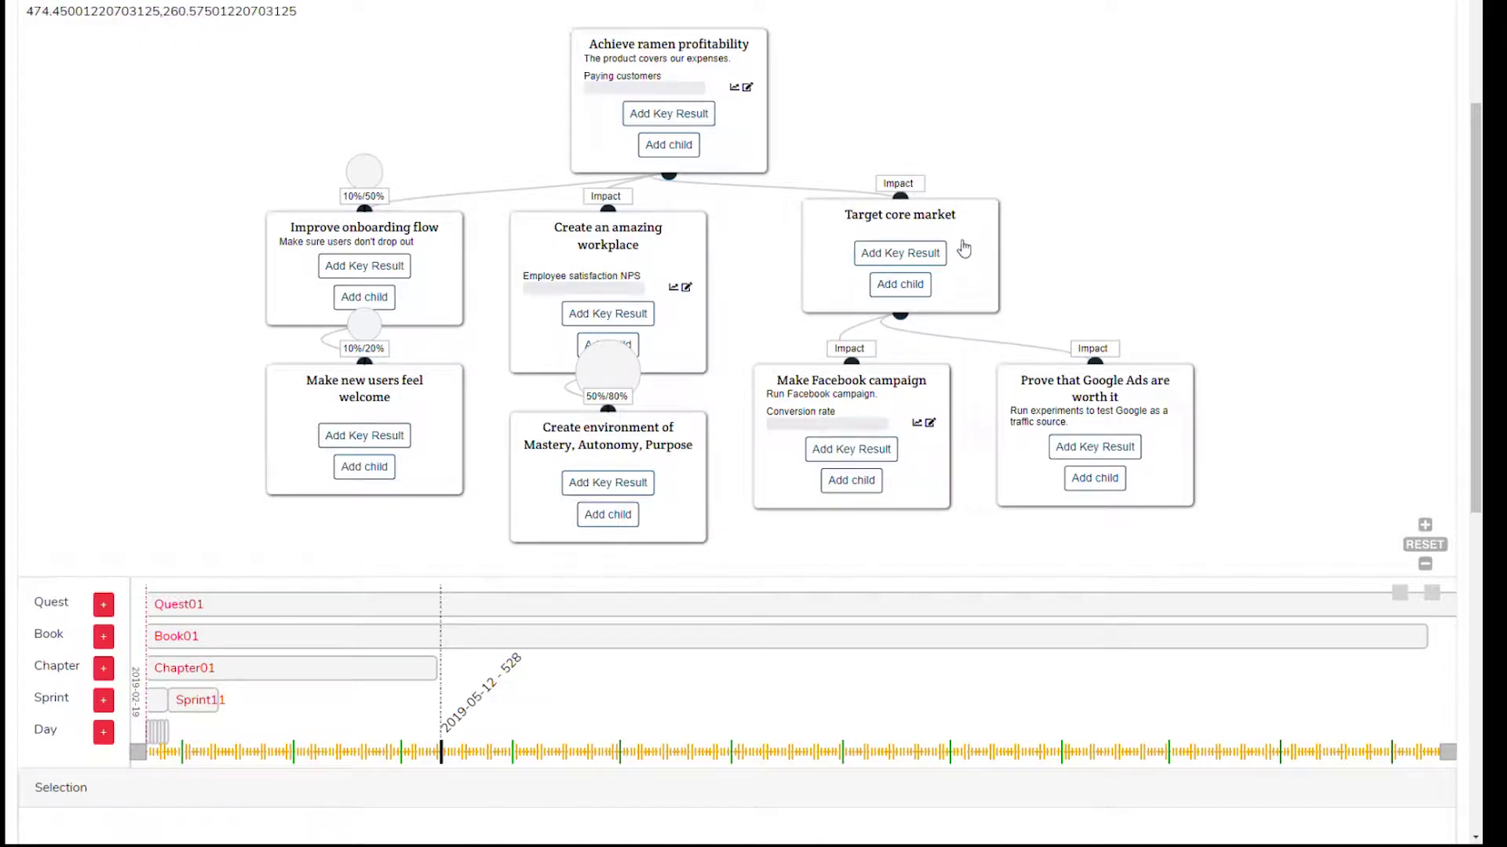
left_click_drag(723, 144, 720, 45)
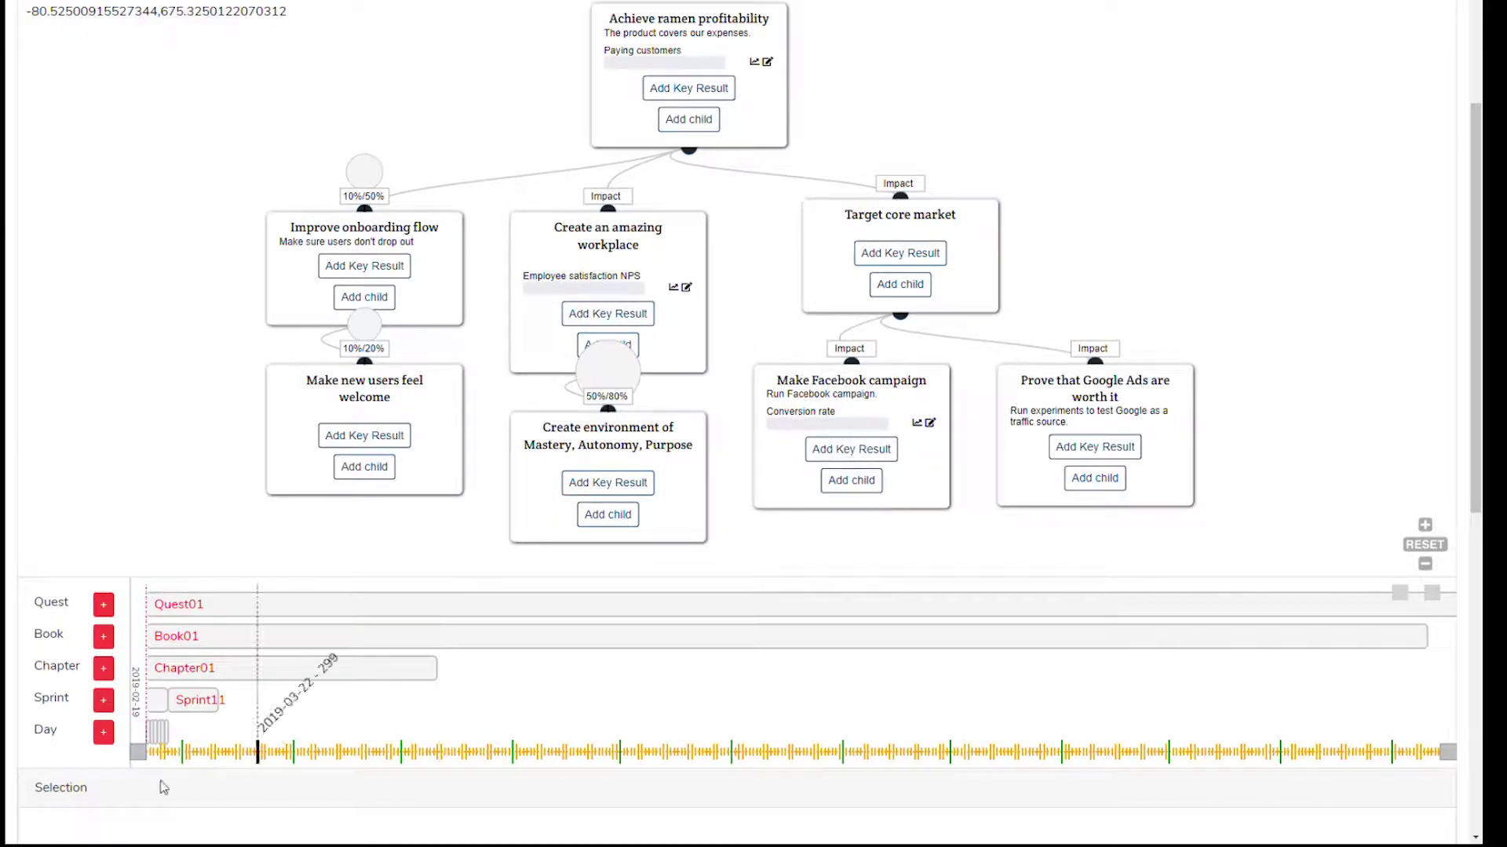
Step: Shift the timeline's visible period to start at 2019-02-09 and place the date marker on 2019-02-23
left_click(137, 755)
left_click(136, 754)
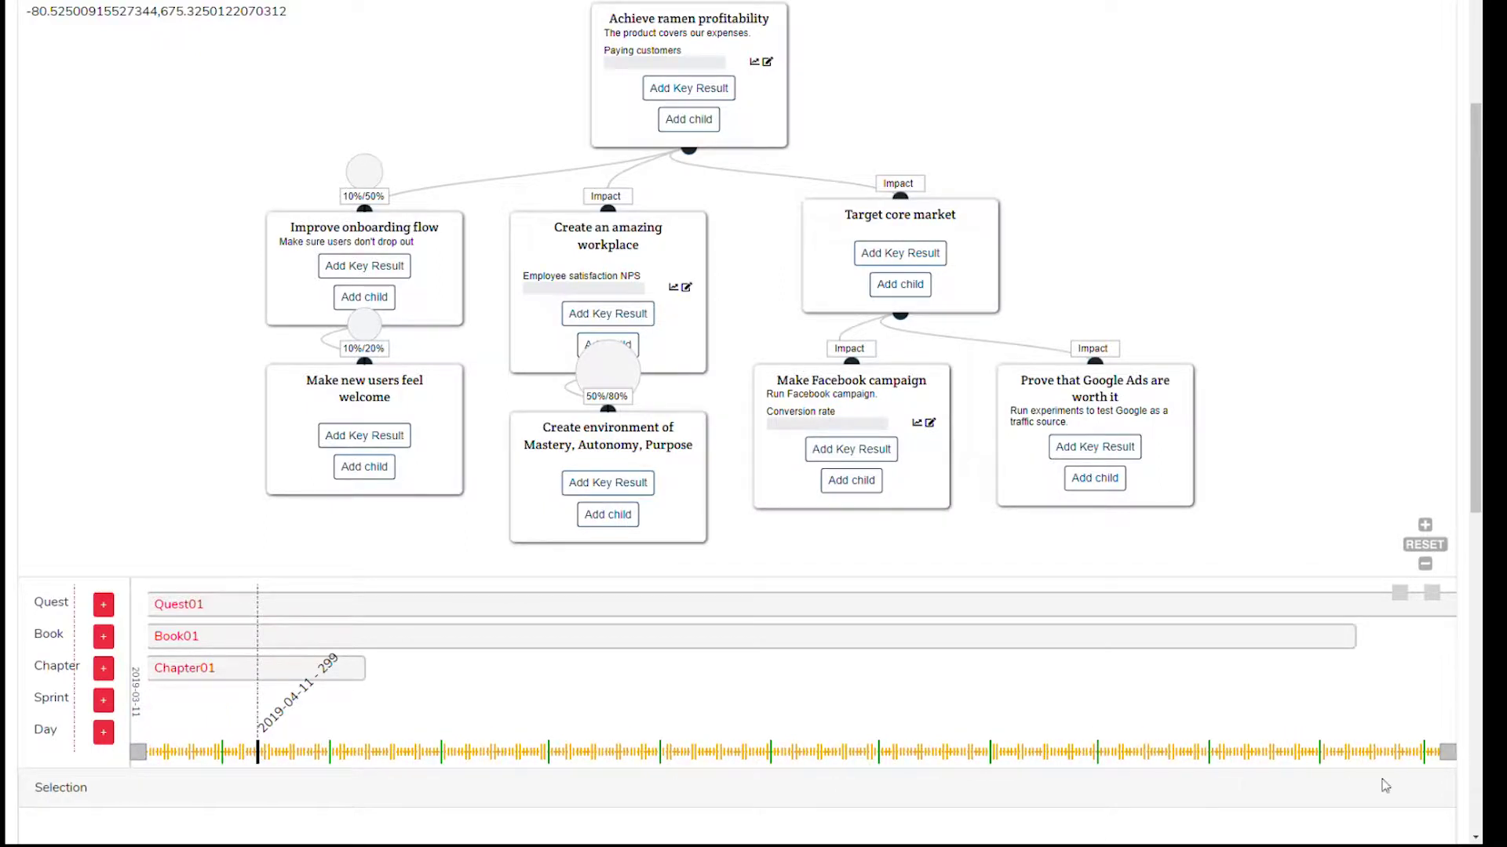
double_click(1448, 753)
left_click(1448, 753)
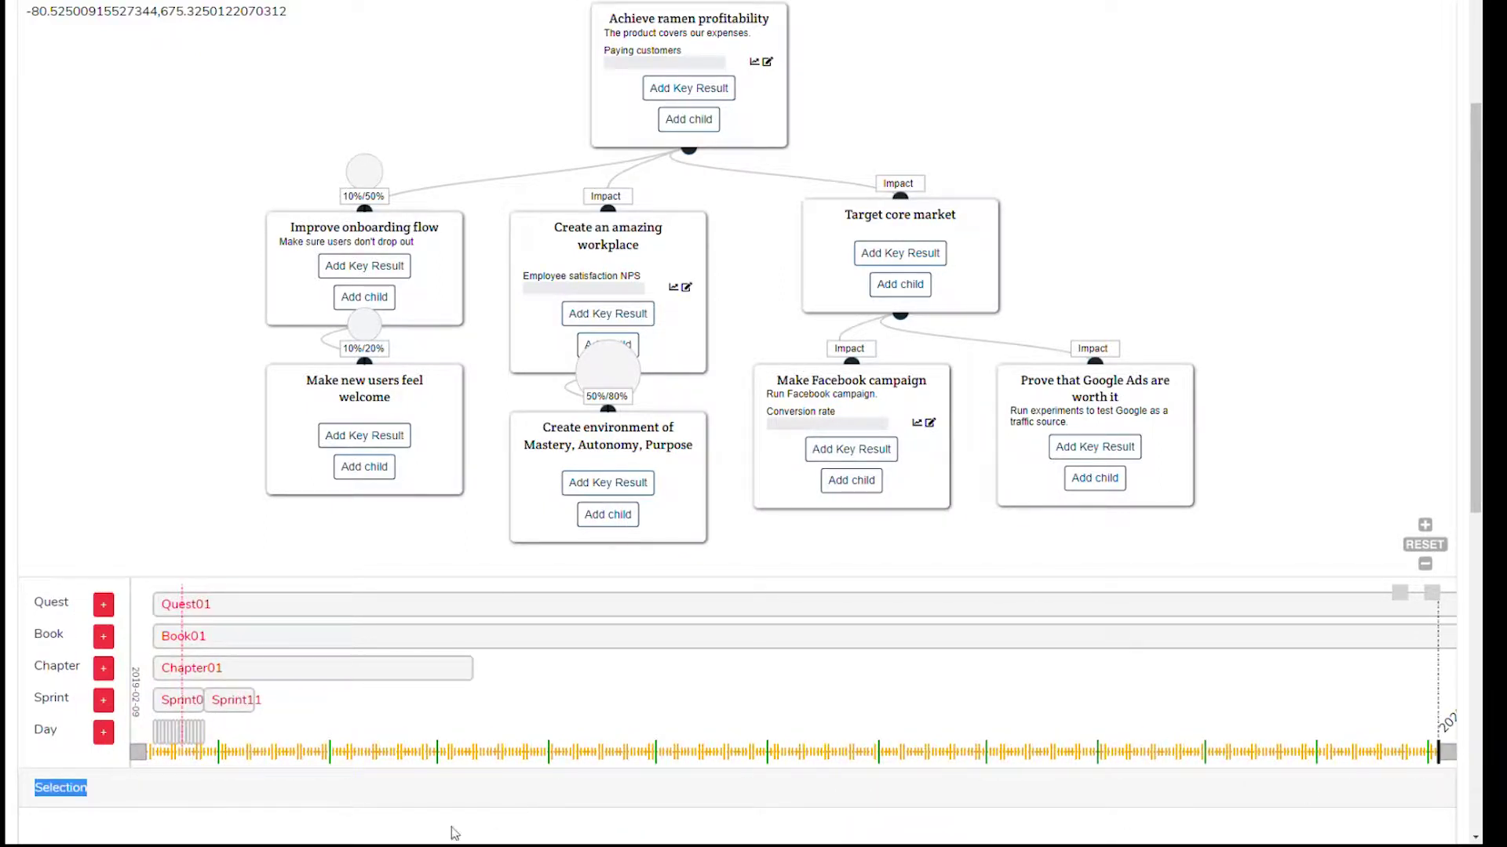
left_click(196, 754)
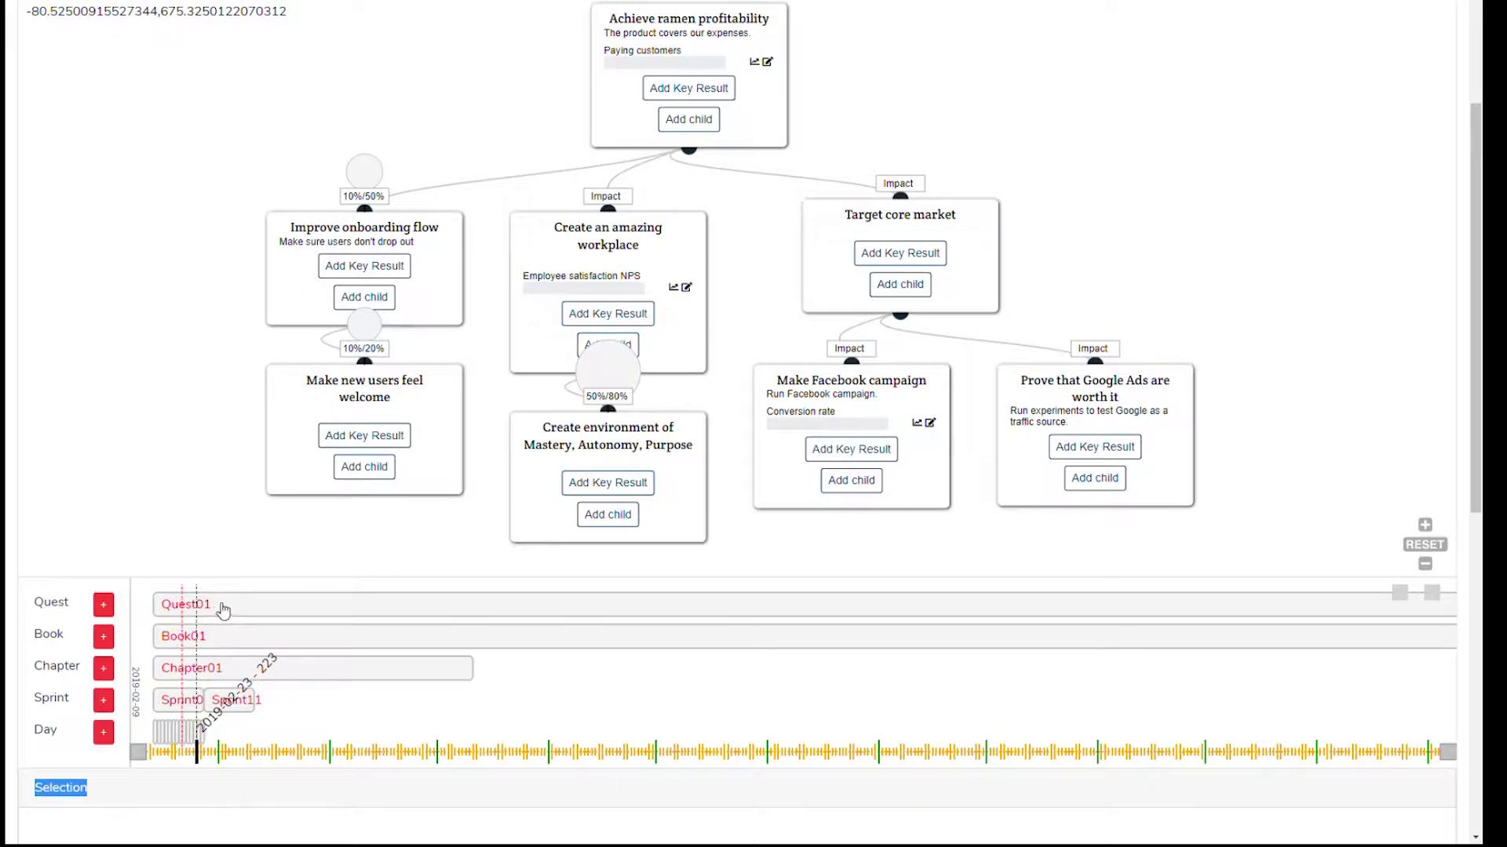
Step: Select Quest01 and zoom the timeline out until the end of its bar fits in view
left_click(305, 606)
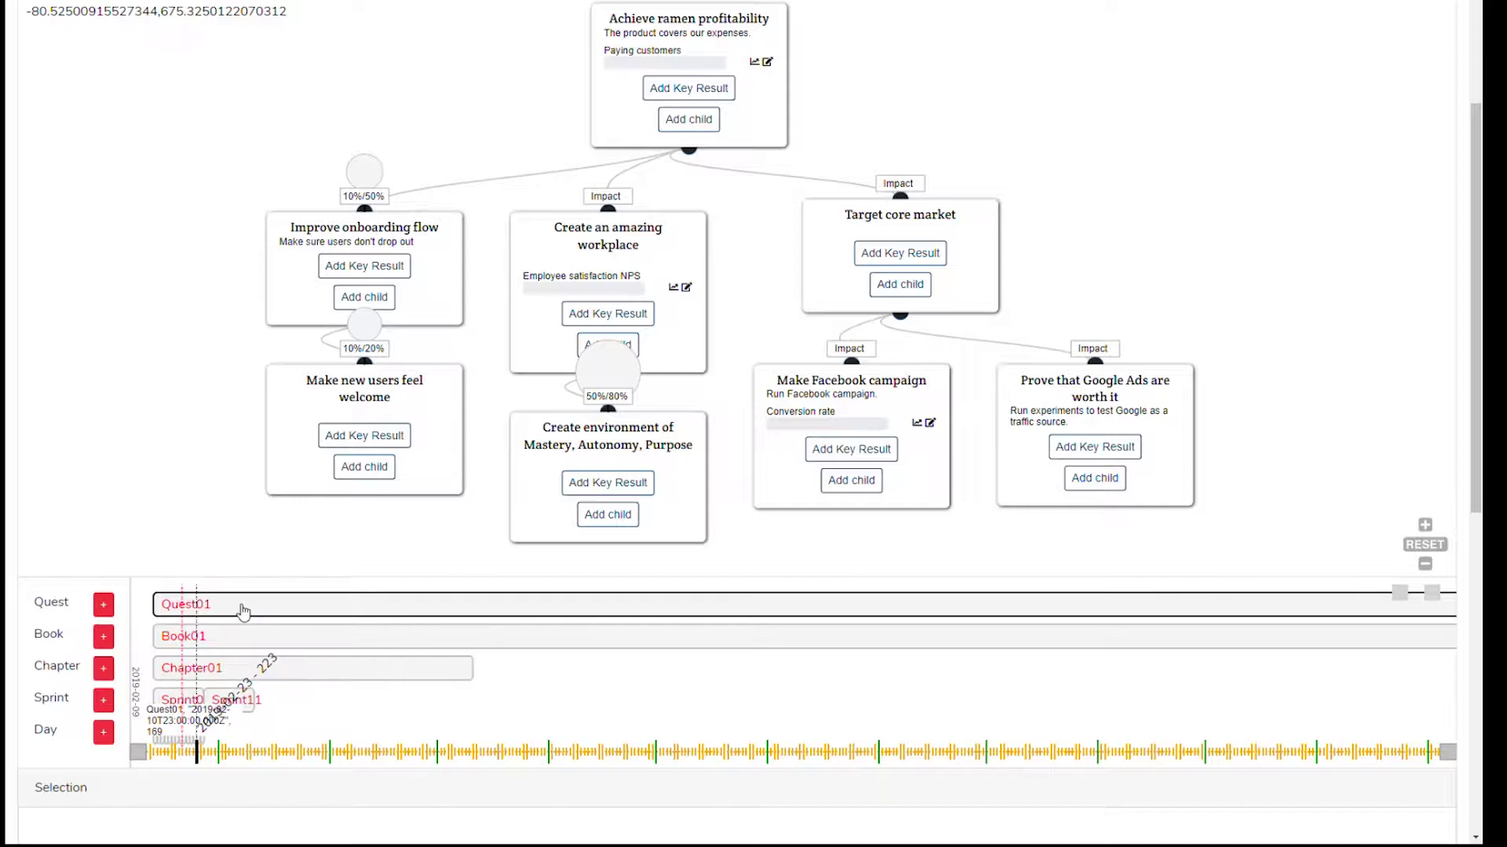
double_click(1403, 596)
triple_click(1403, 597)
triple_click(1403, 596)
triple_click(1403, 596)
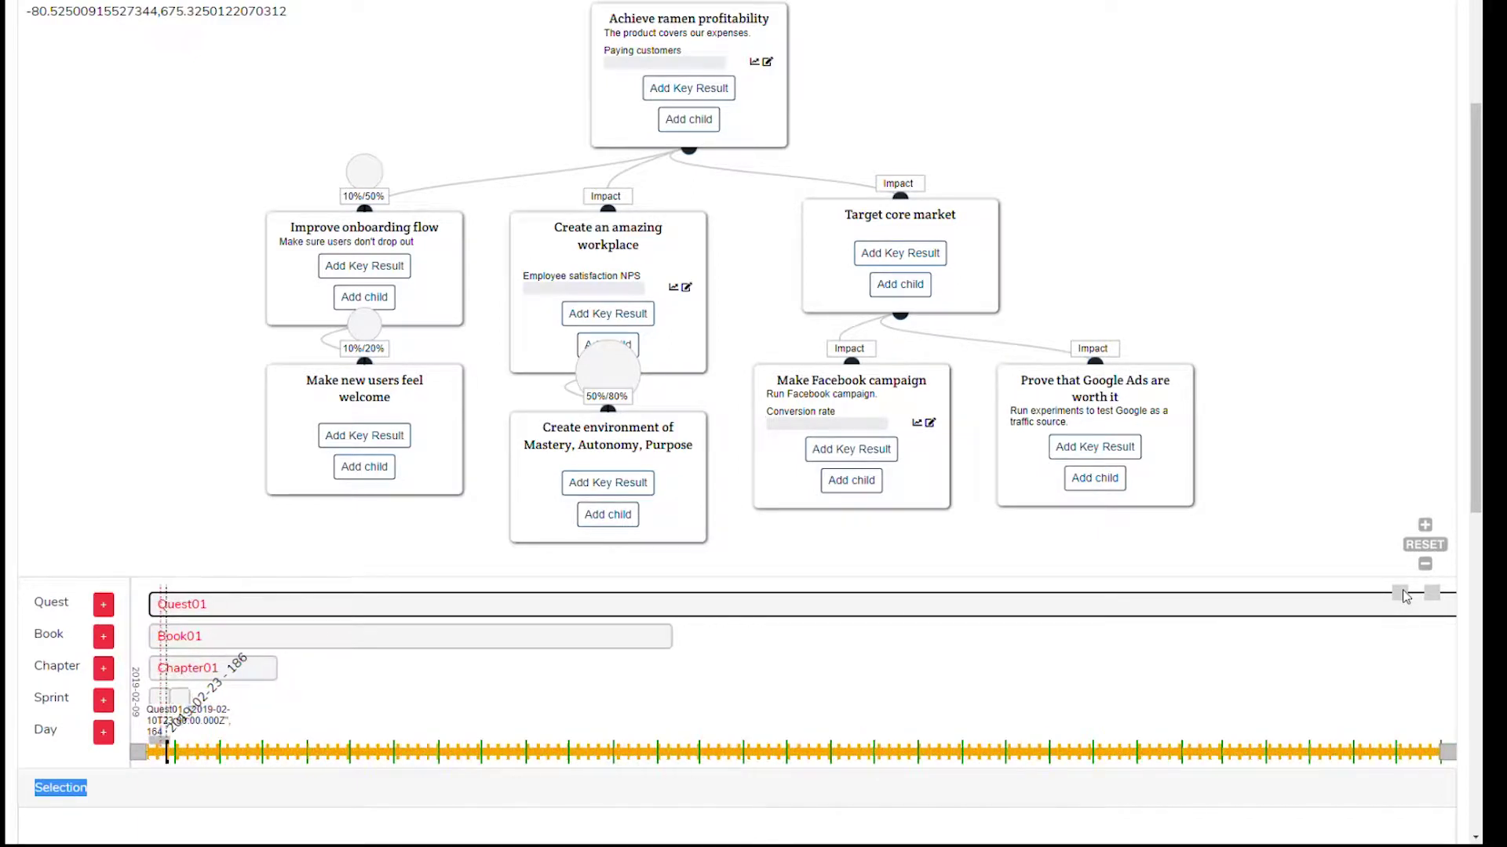
left_click(1403, 597)
left_click(1403, 597)
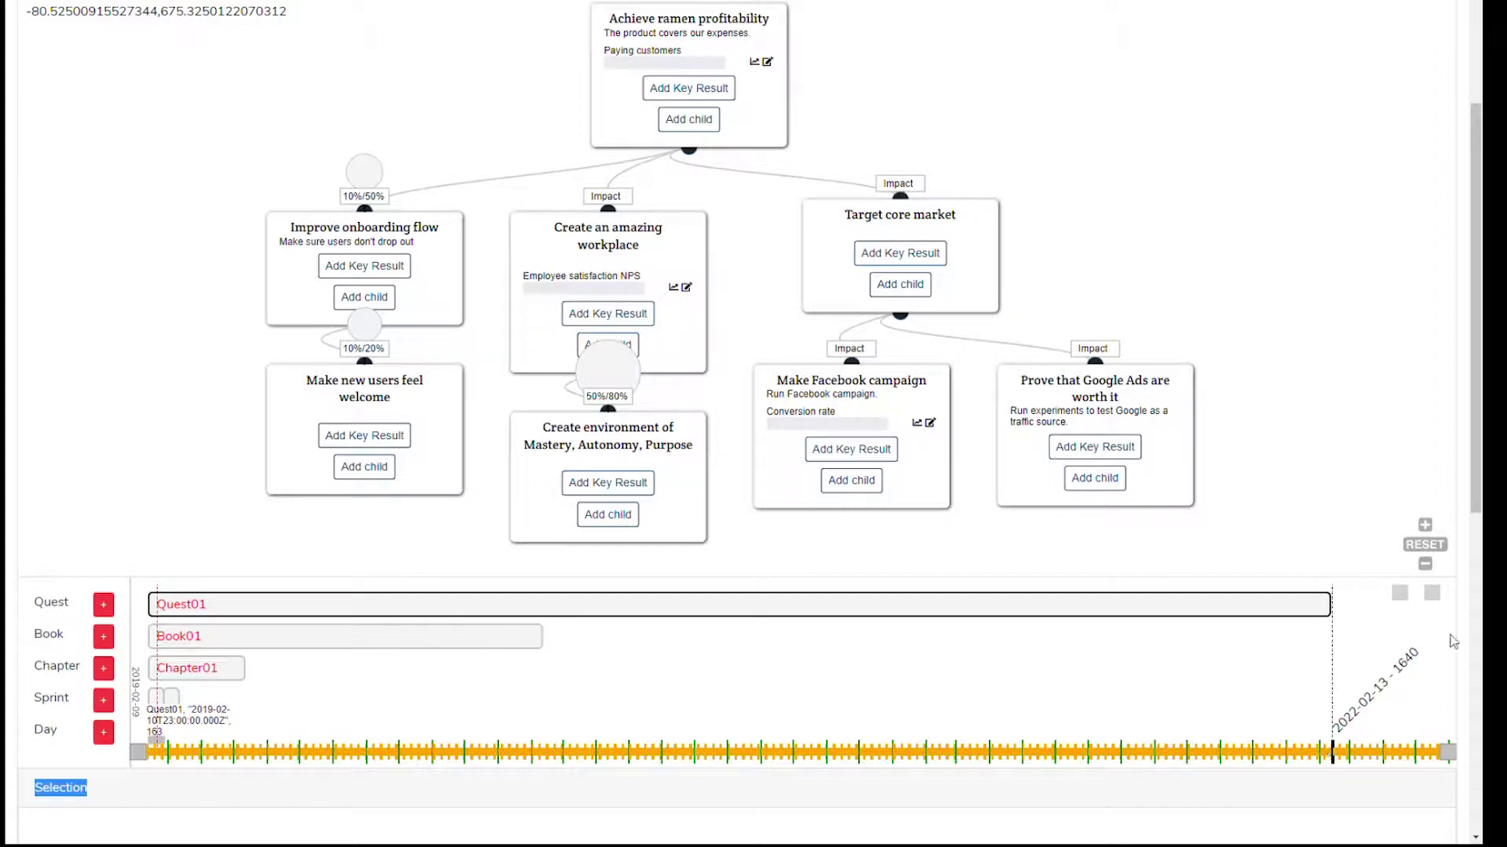
left_click(1401, 597)
Step: Zoom the timeline in to individual days, then select Sprint01 with the date marker on 2019-02-13
left_click(1433, 593)
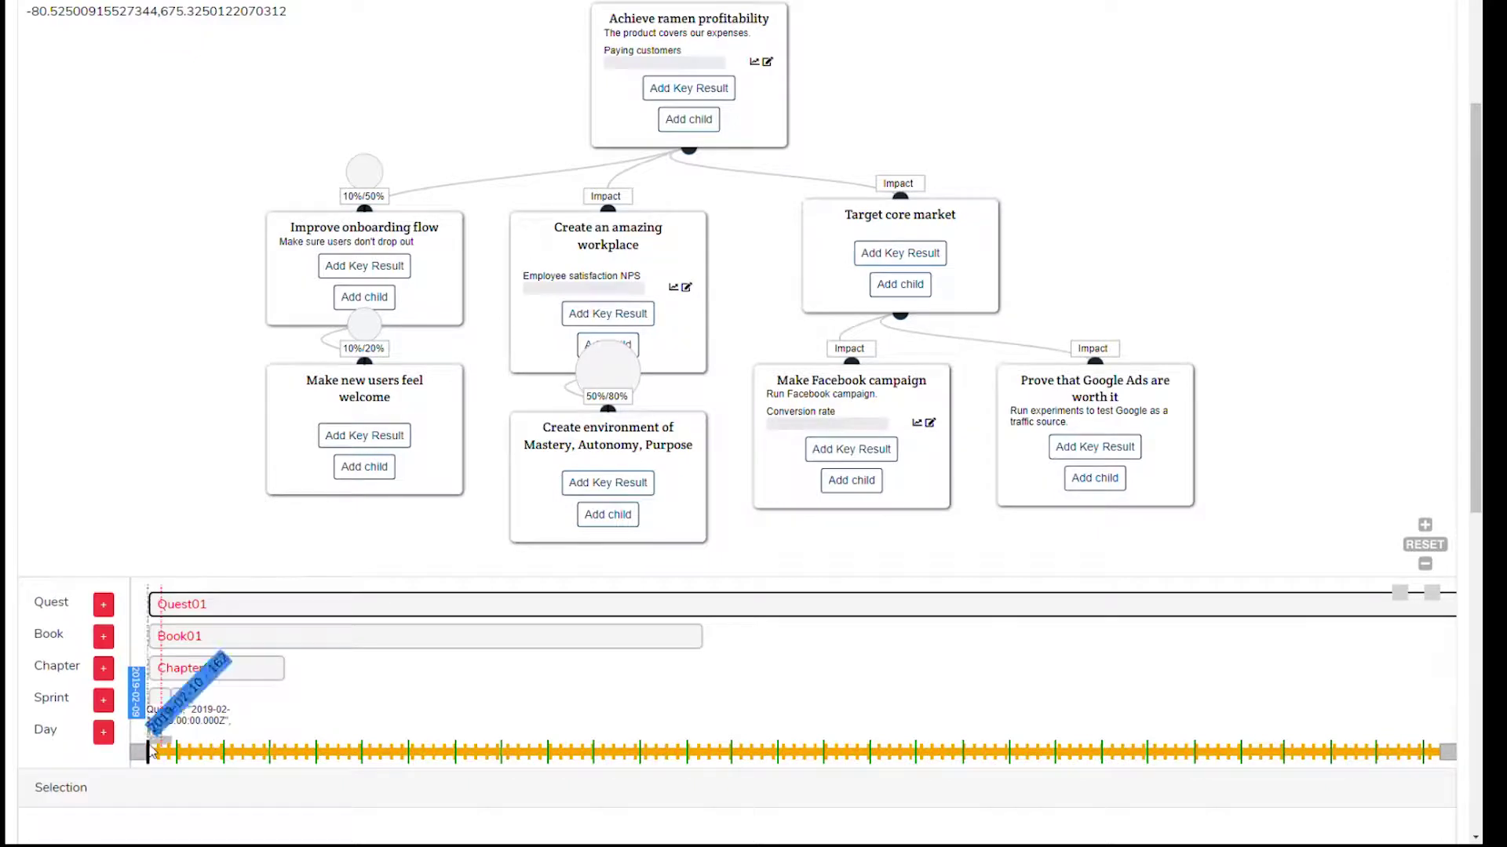
left_click(1435, 593)
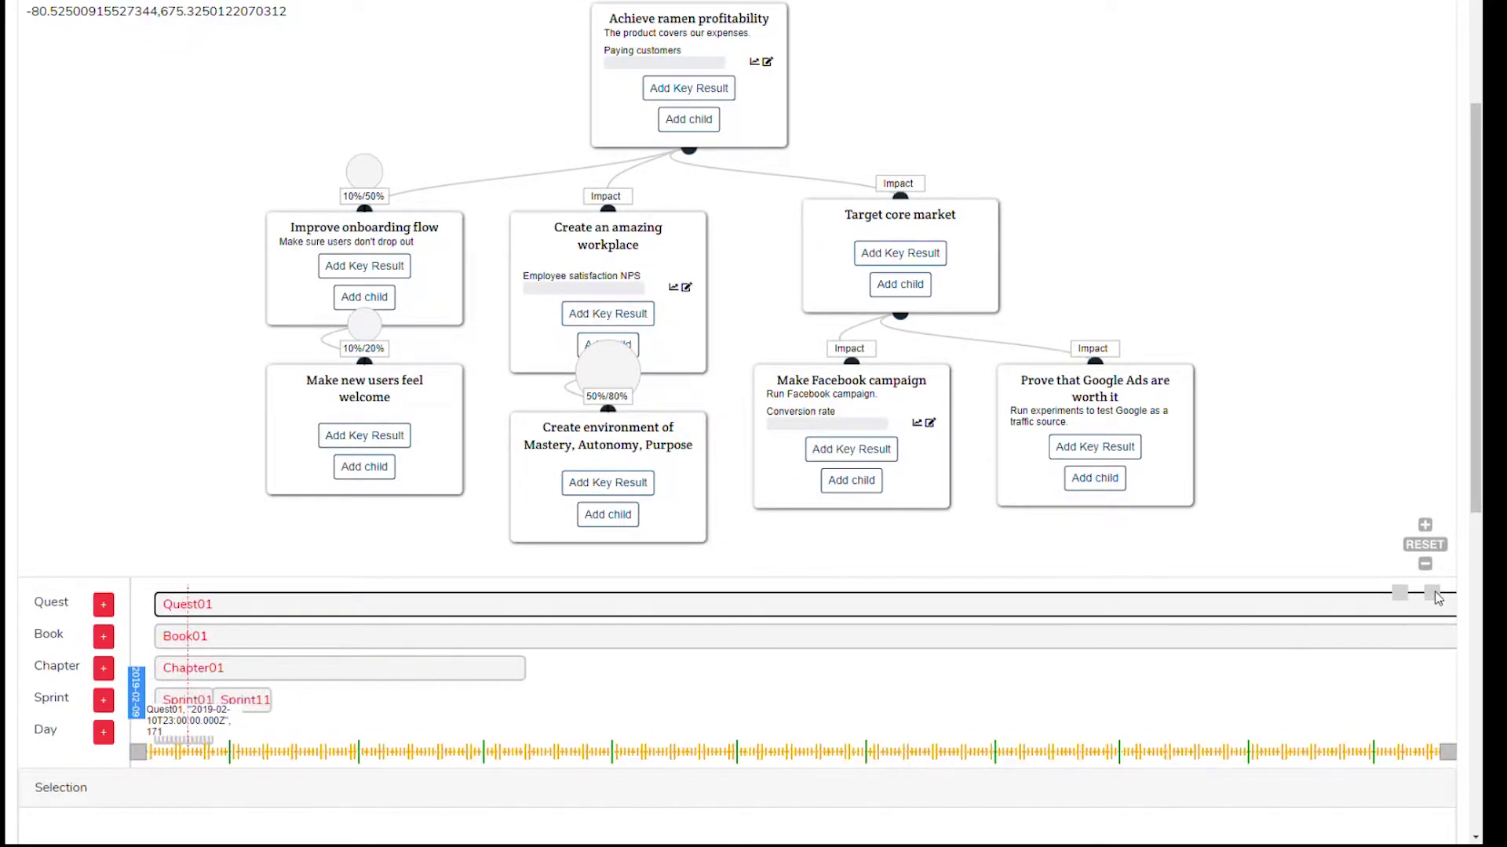
left_click(1435, 594)
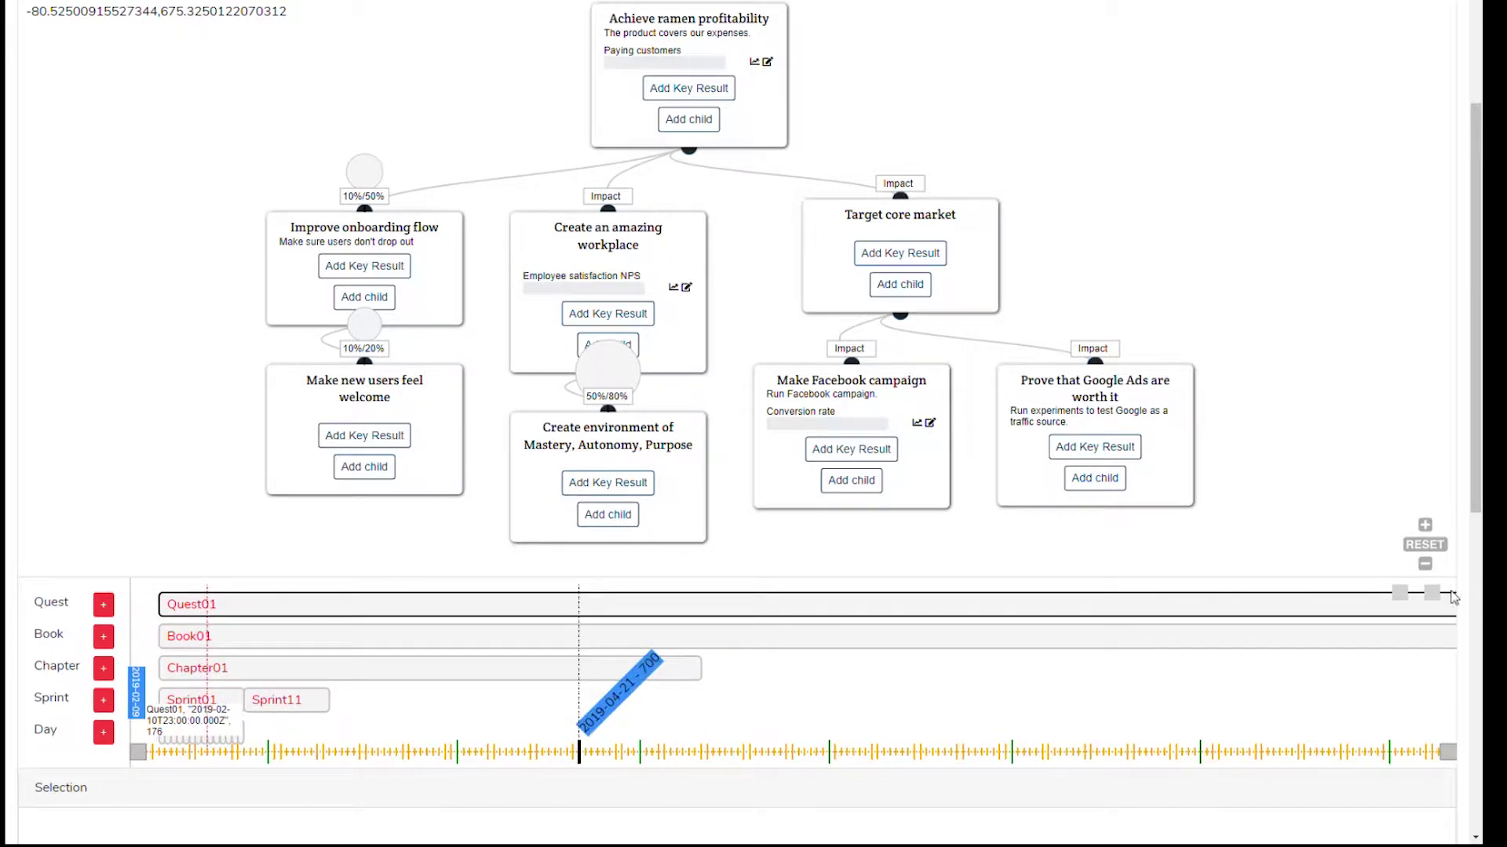
double_click(1431, 596)
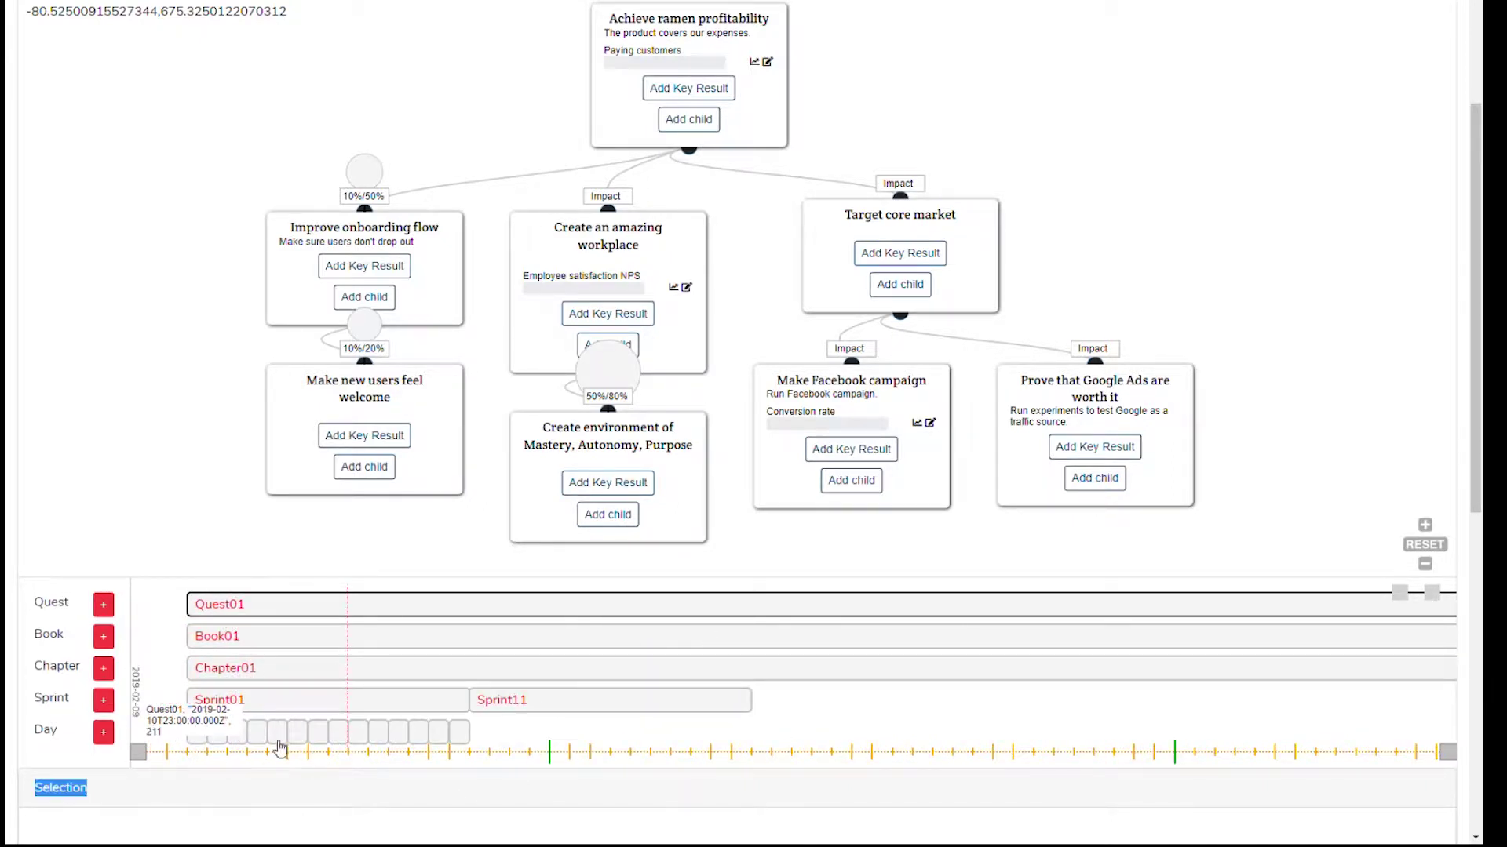
left_click(306, 703)
left_click(228, 750)
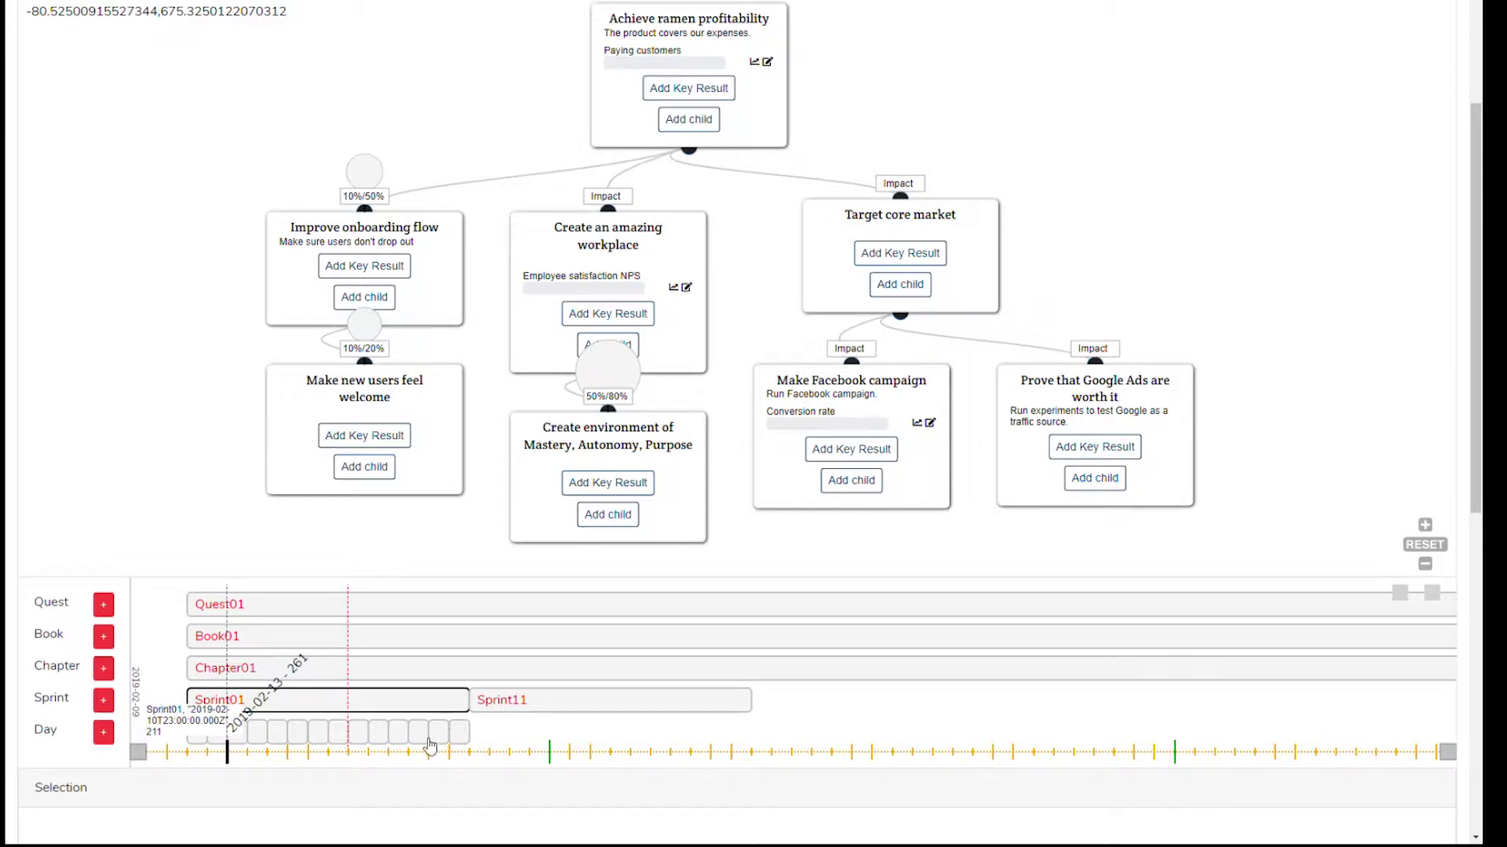
Step: Open the Employee satisfaction NPS key result of Create an amazing workplace for editing and create a bucket for Sprint01
mouse_move(688, 452)
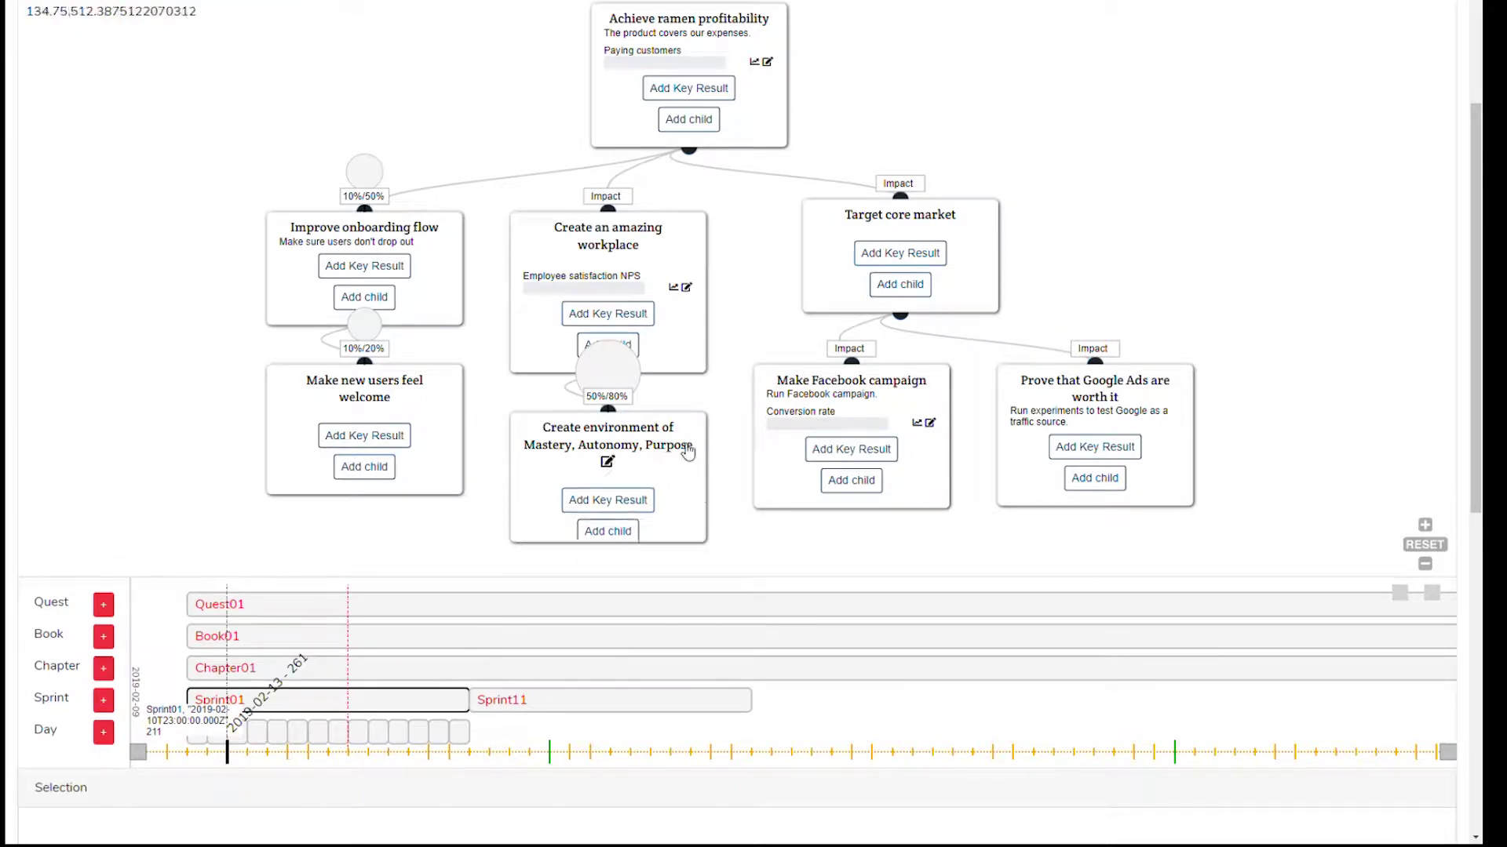
left_click(686, 288)
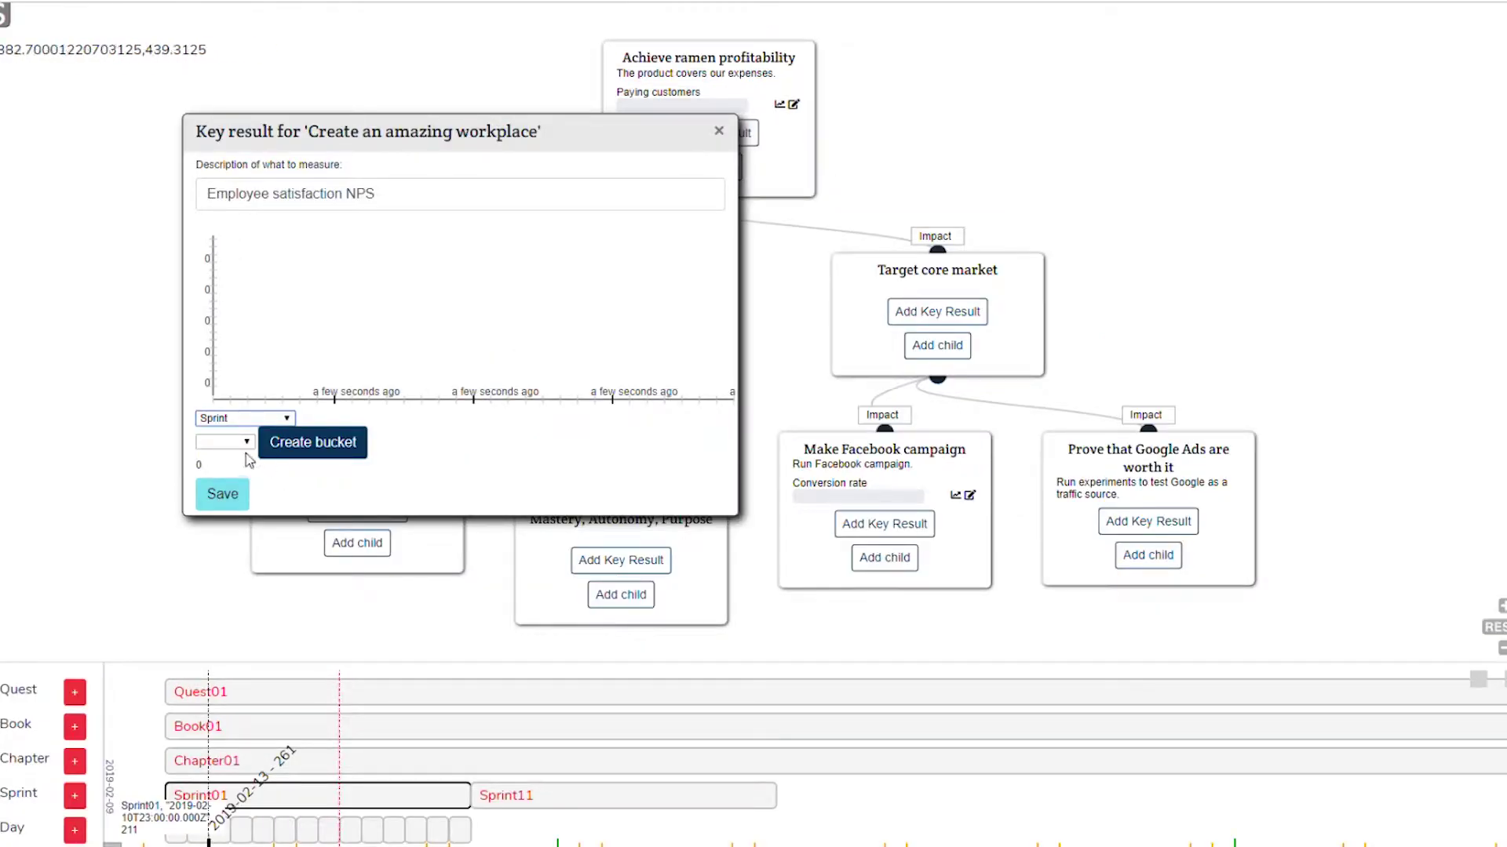
left_click(312, 443)
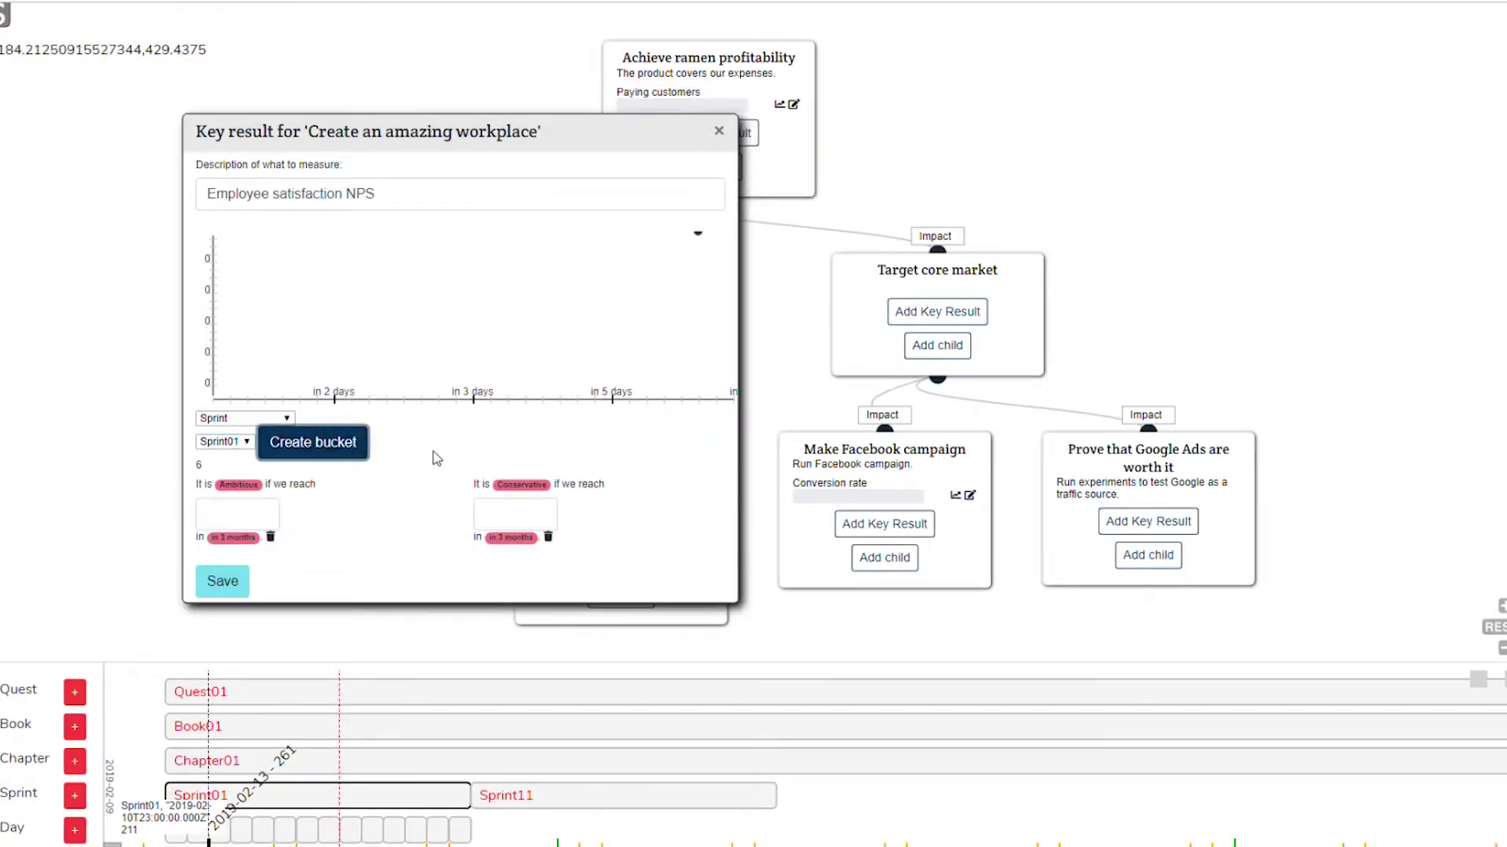
Step: Set the Sprint01 bucket's ambitious target to 70 and its conservative target to 20
left_click(251, 518)
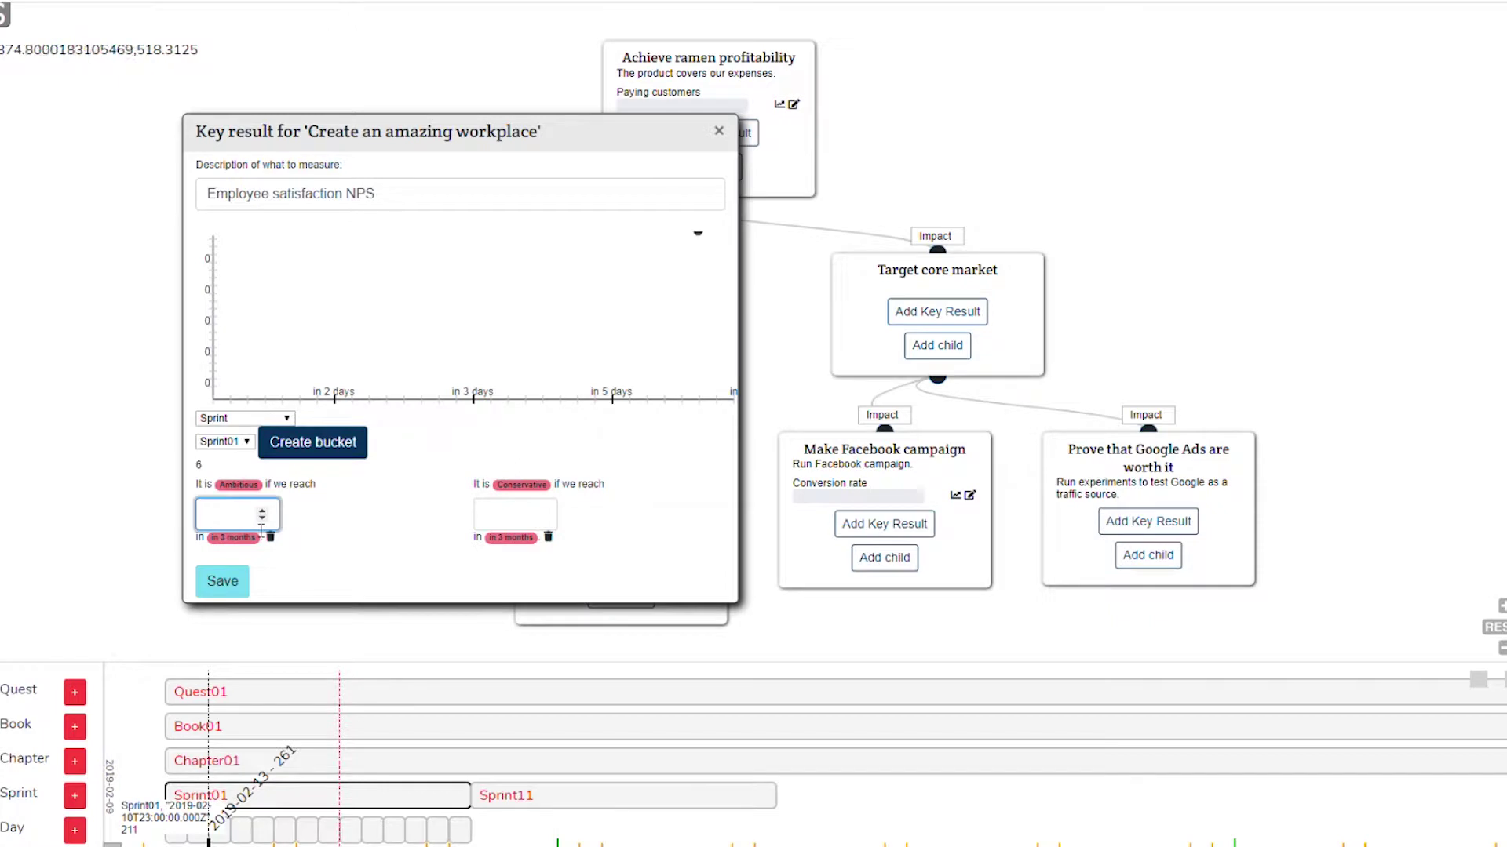
type("100")
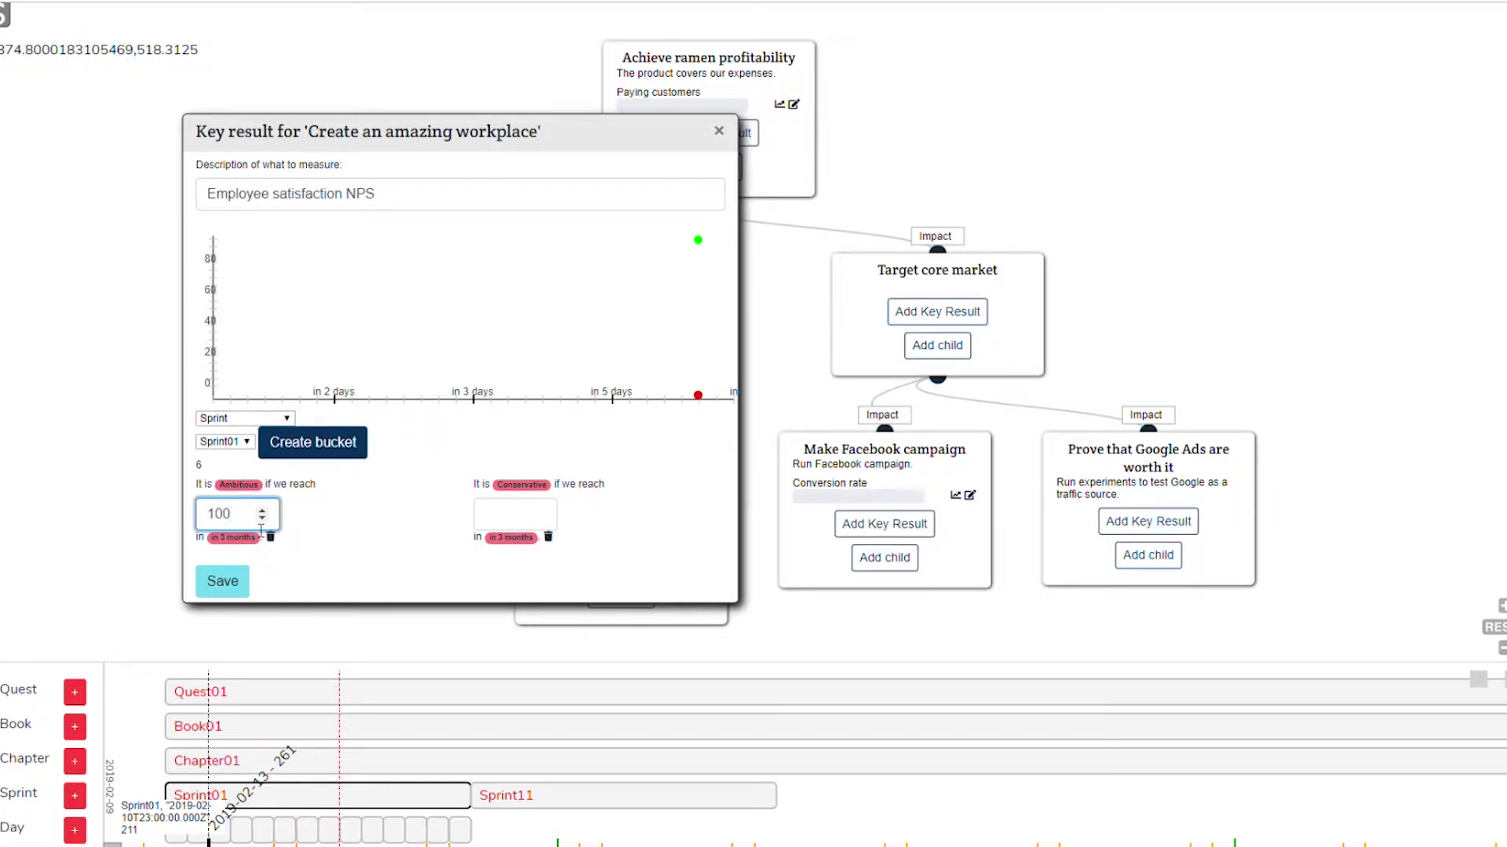
left_click(507, 518)
type("20")
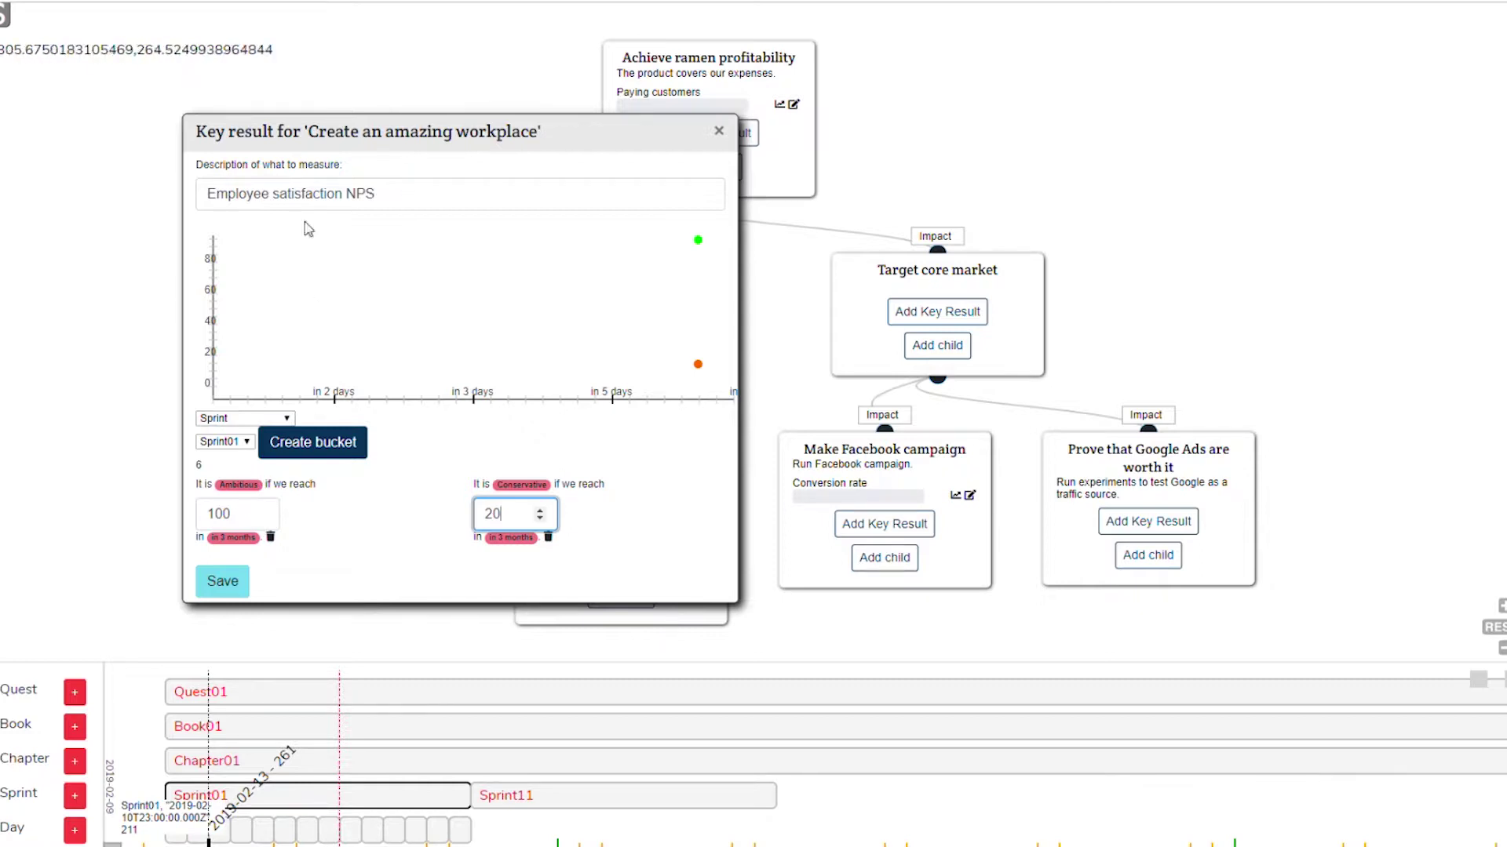
left_click_drag(242, 522, 209, 525)
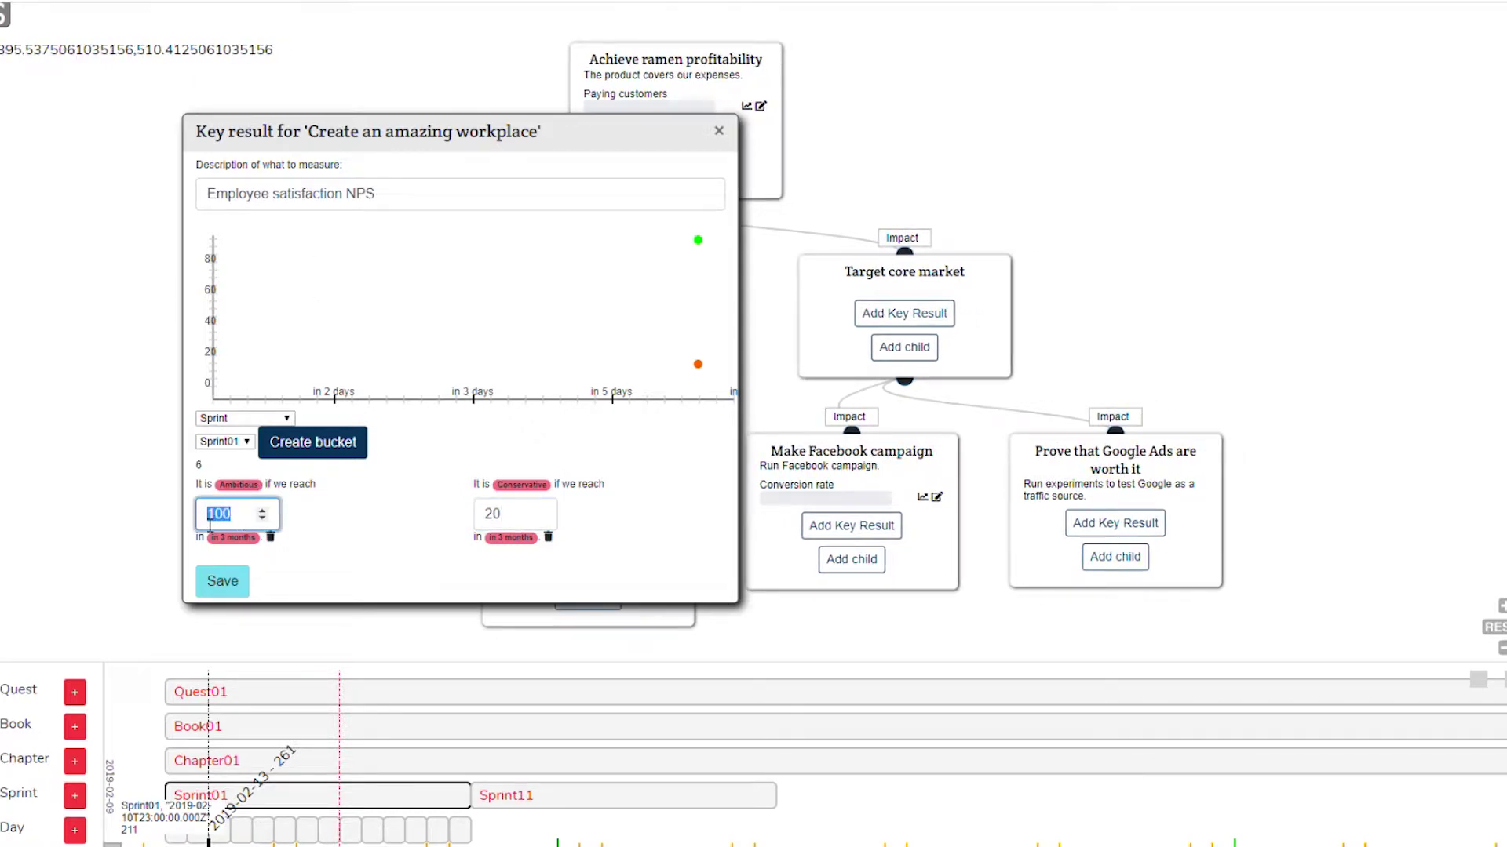
type("70")
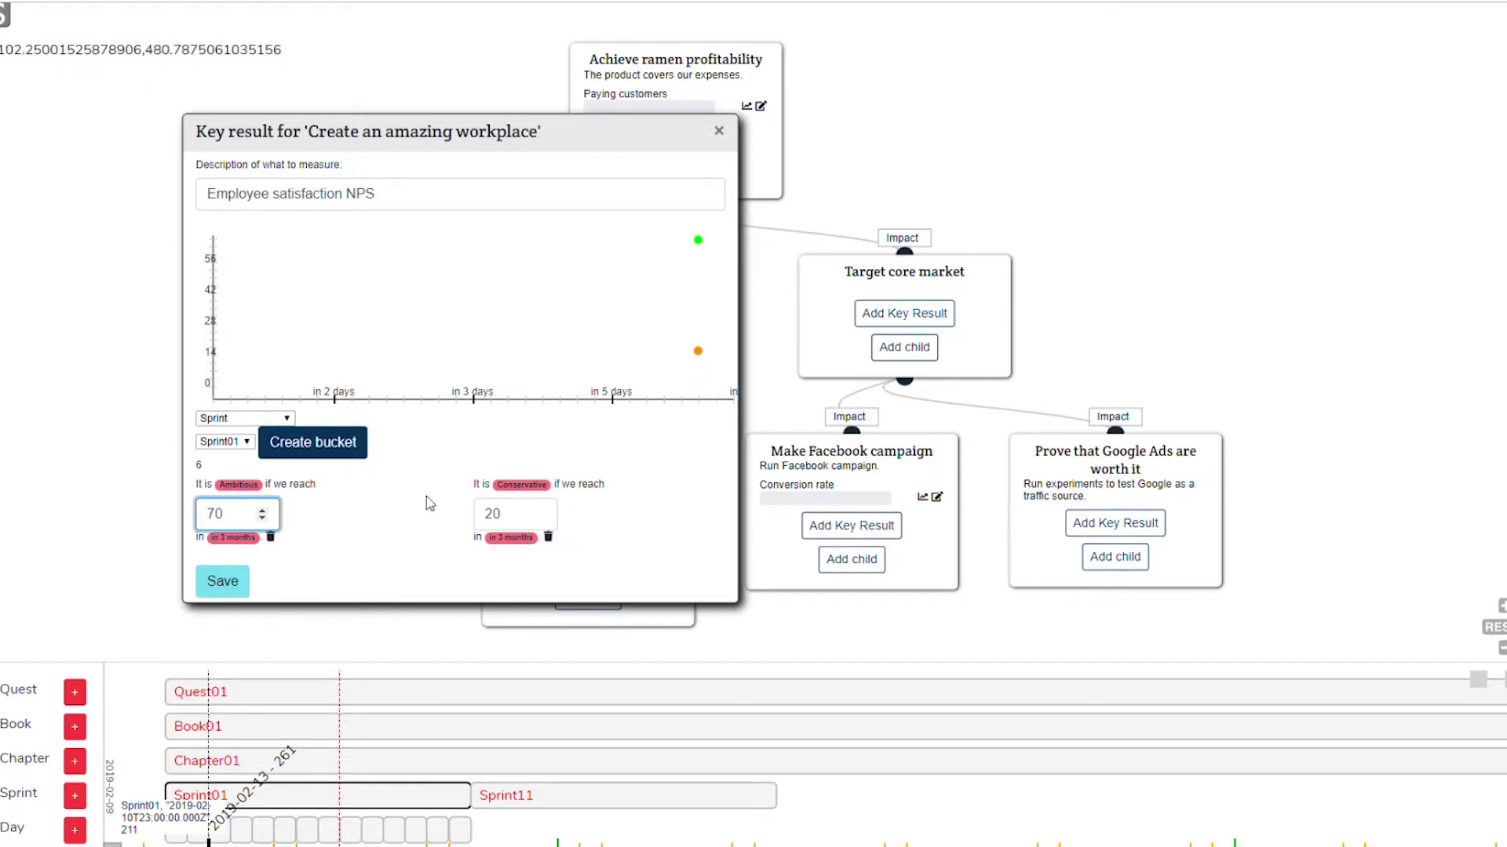
Step: Choose Book as the period type and create a second bucket for Book01
left_click(261, 418)
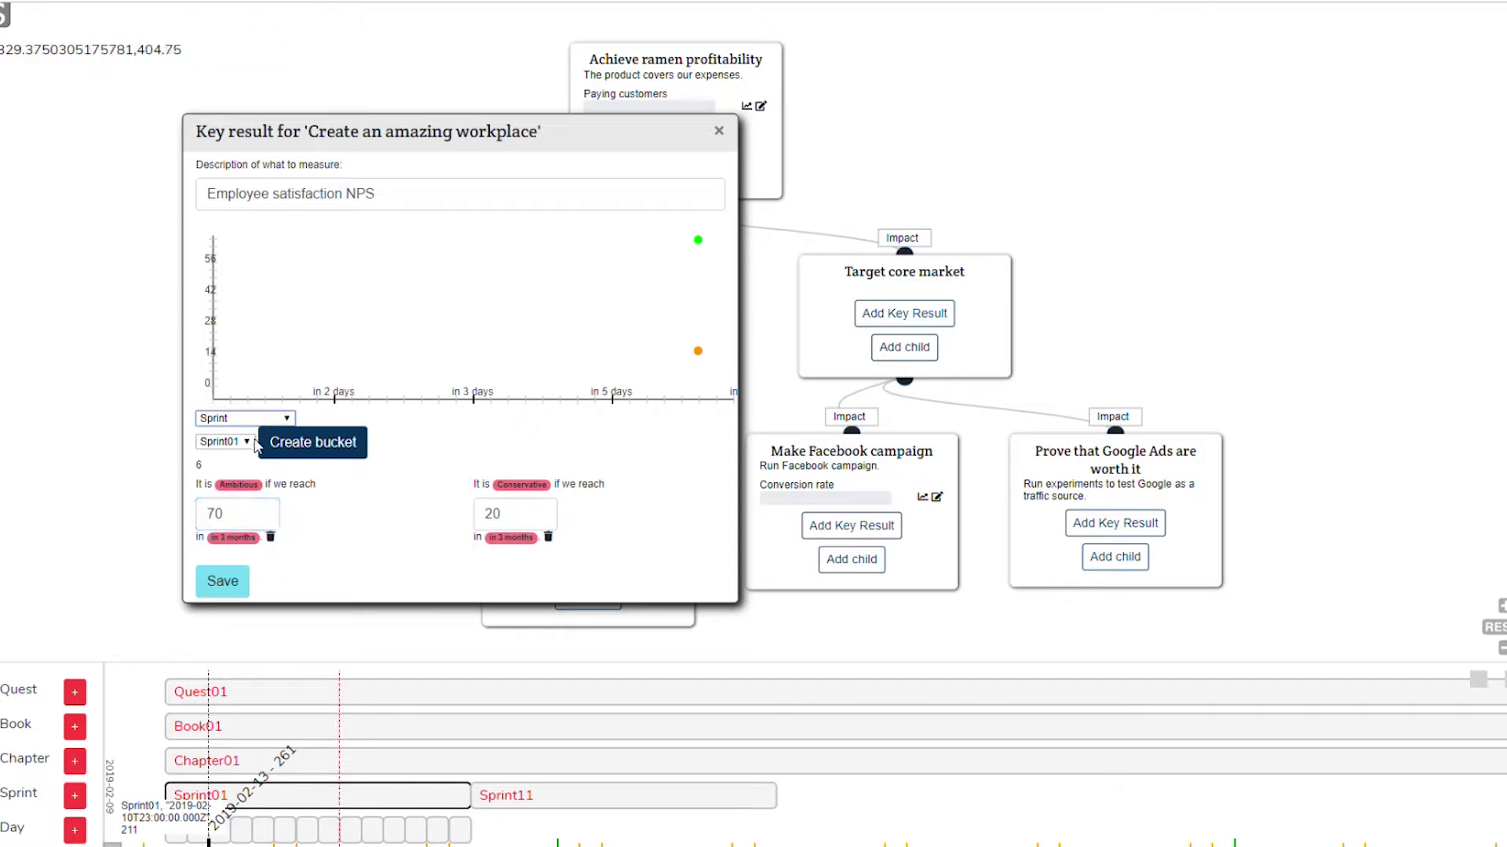
left_click(254, 464)
left_click(254, 468)
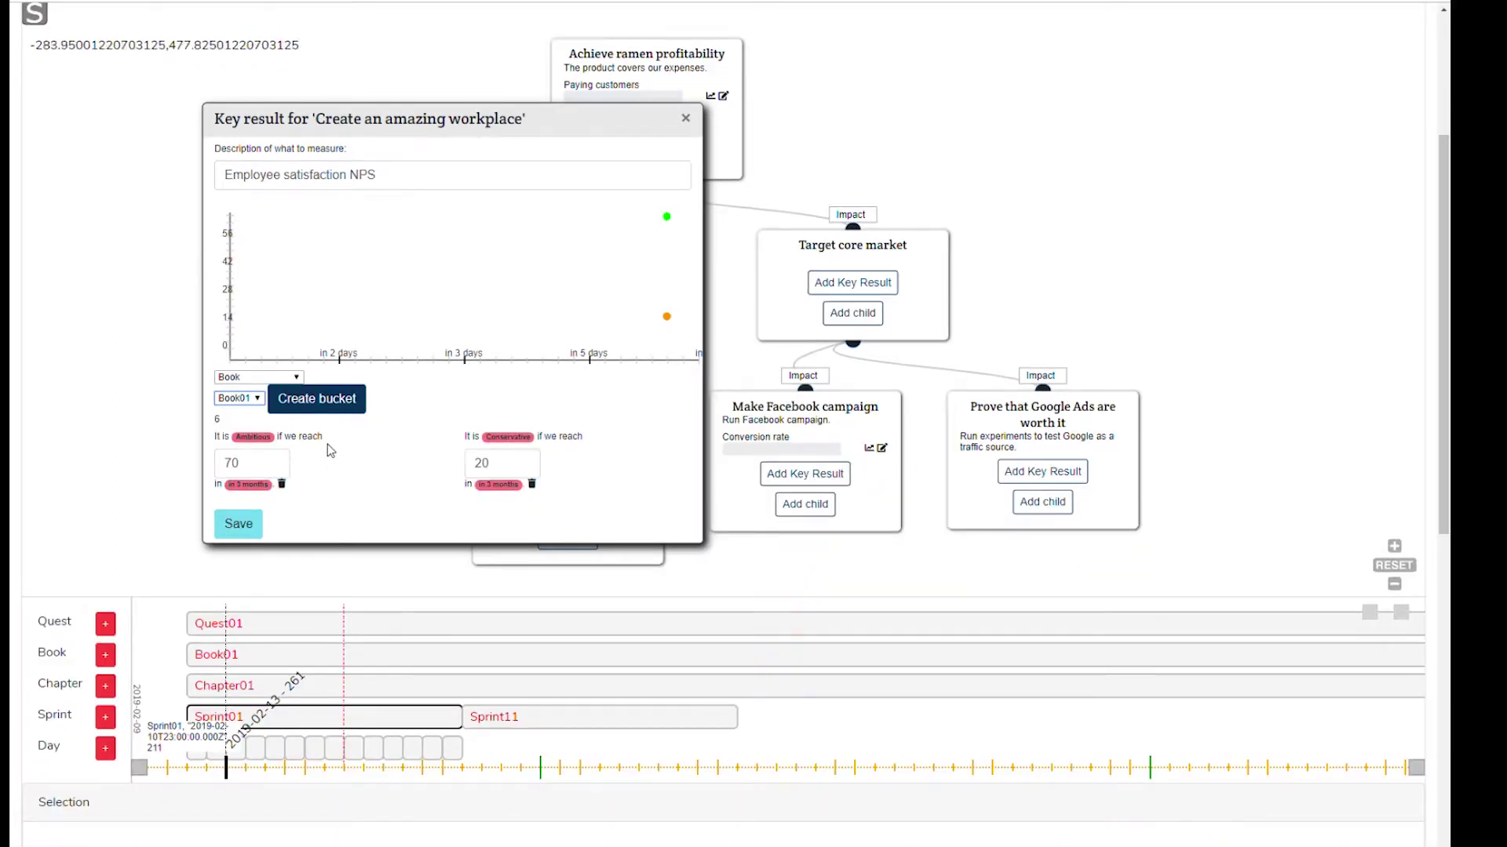
left_click(317, 399)
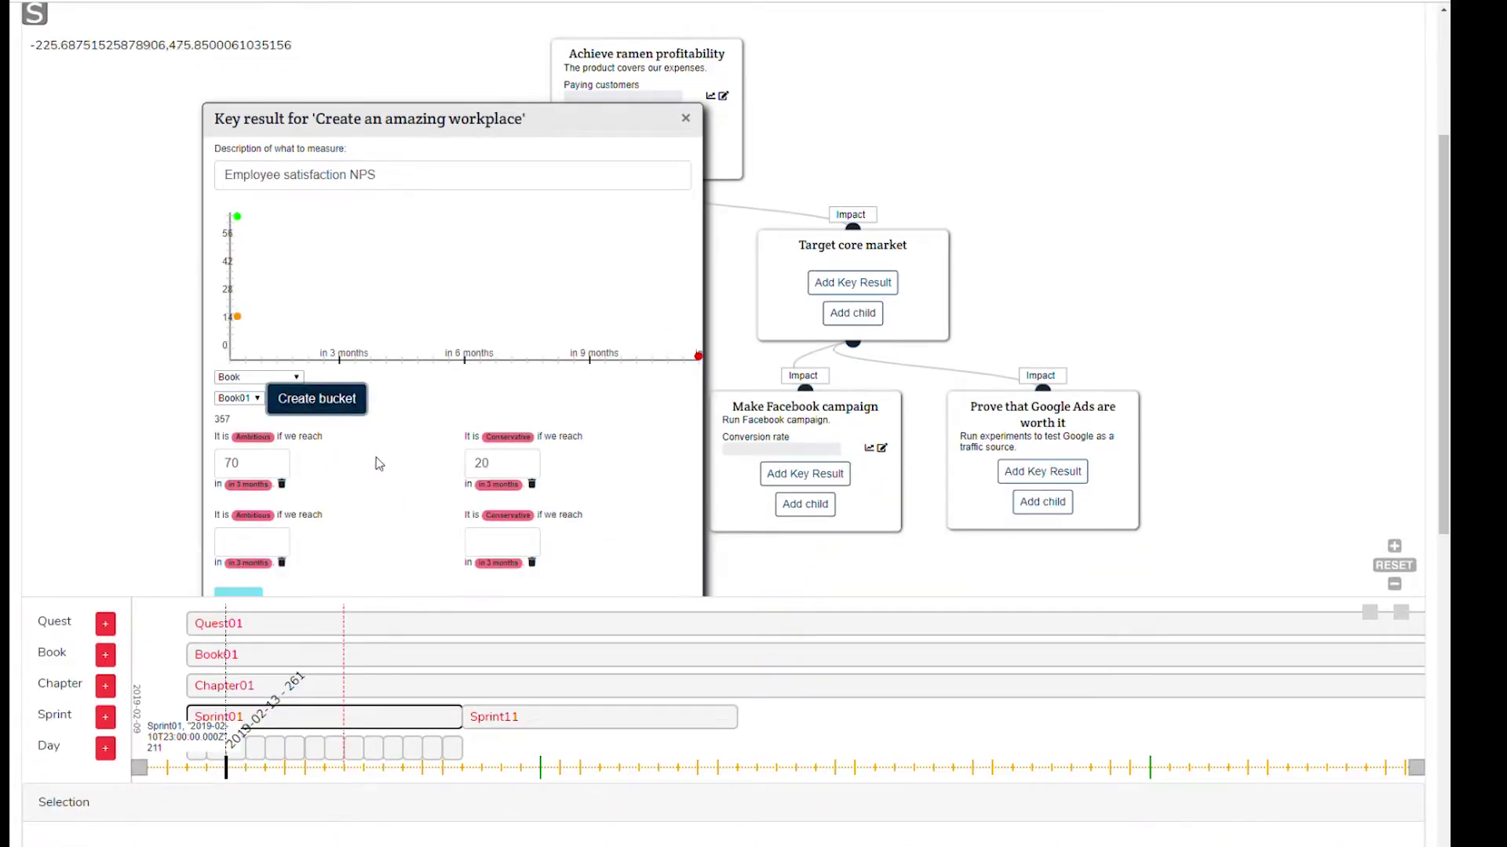
Step: Set the Book01 bucket's ambitious target to 90 and conservative target to 40, and save the key result
scroll(380, 463, "down", 1)
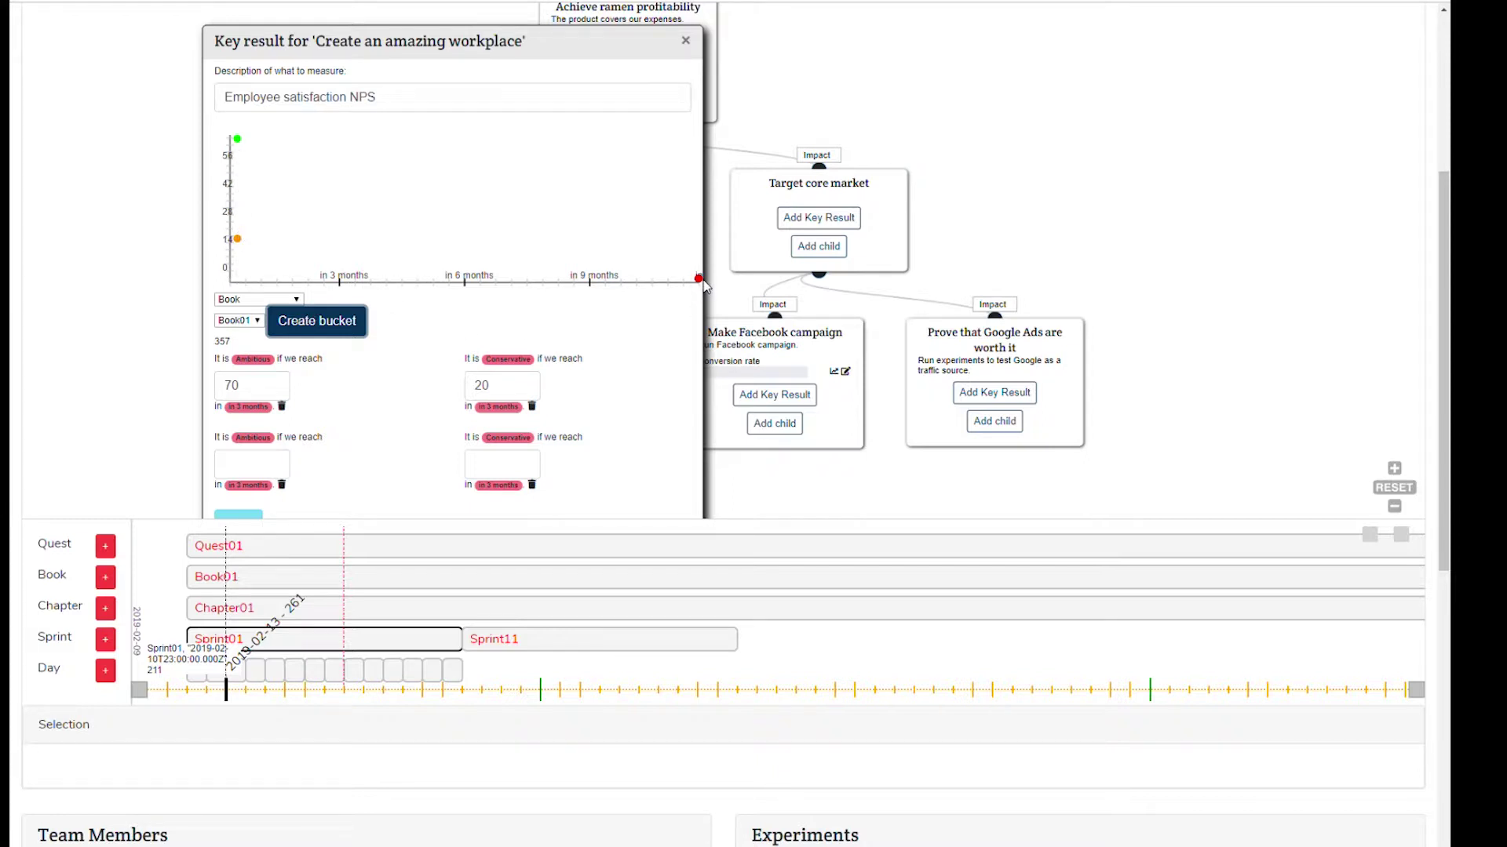
left_click(265, 472)
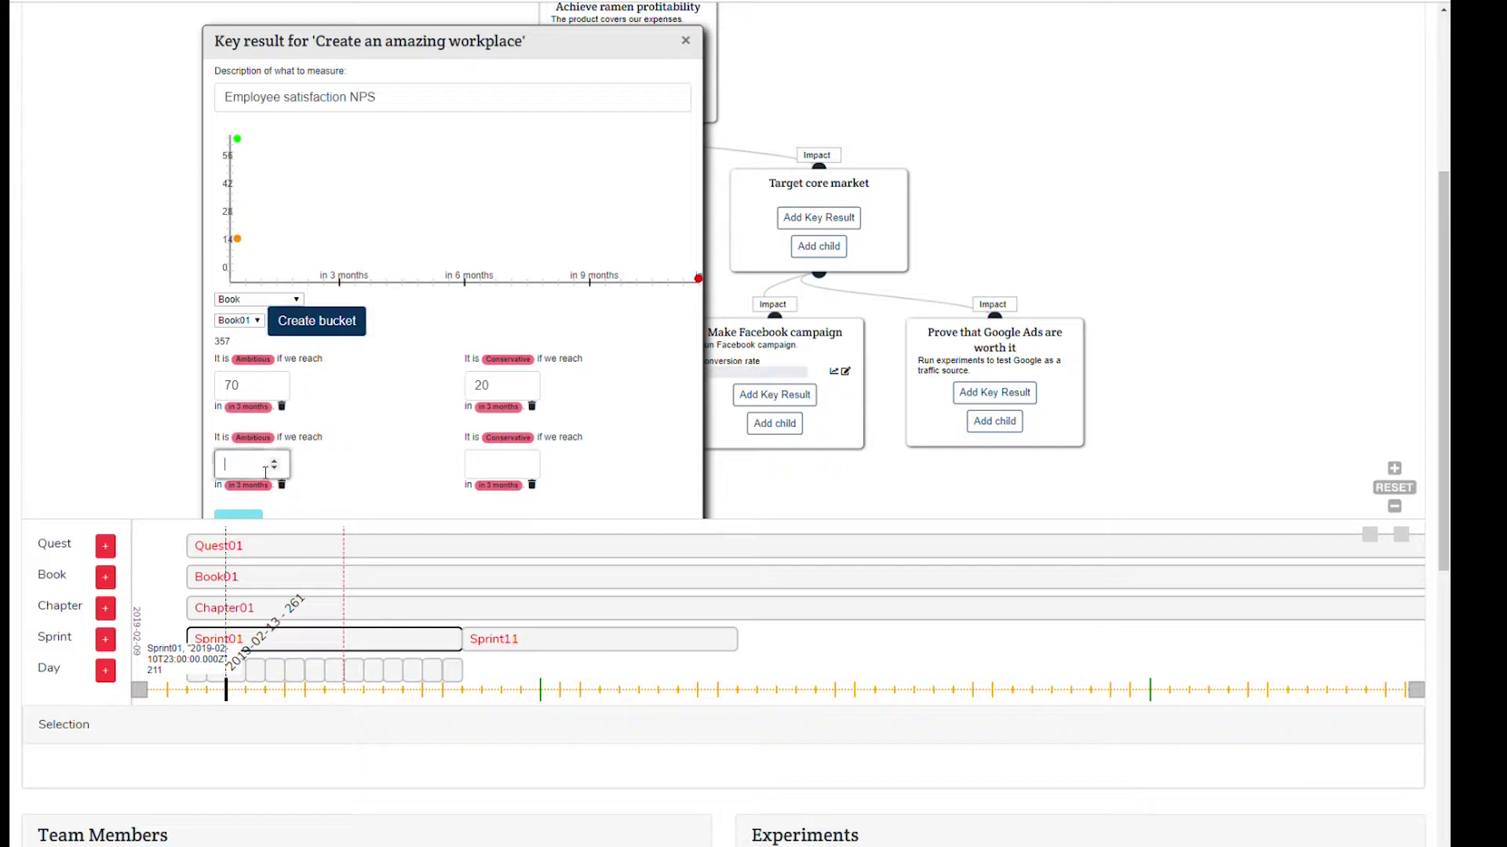
type("90")
left_click(502, 472)
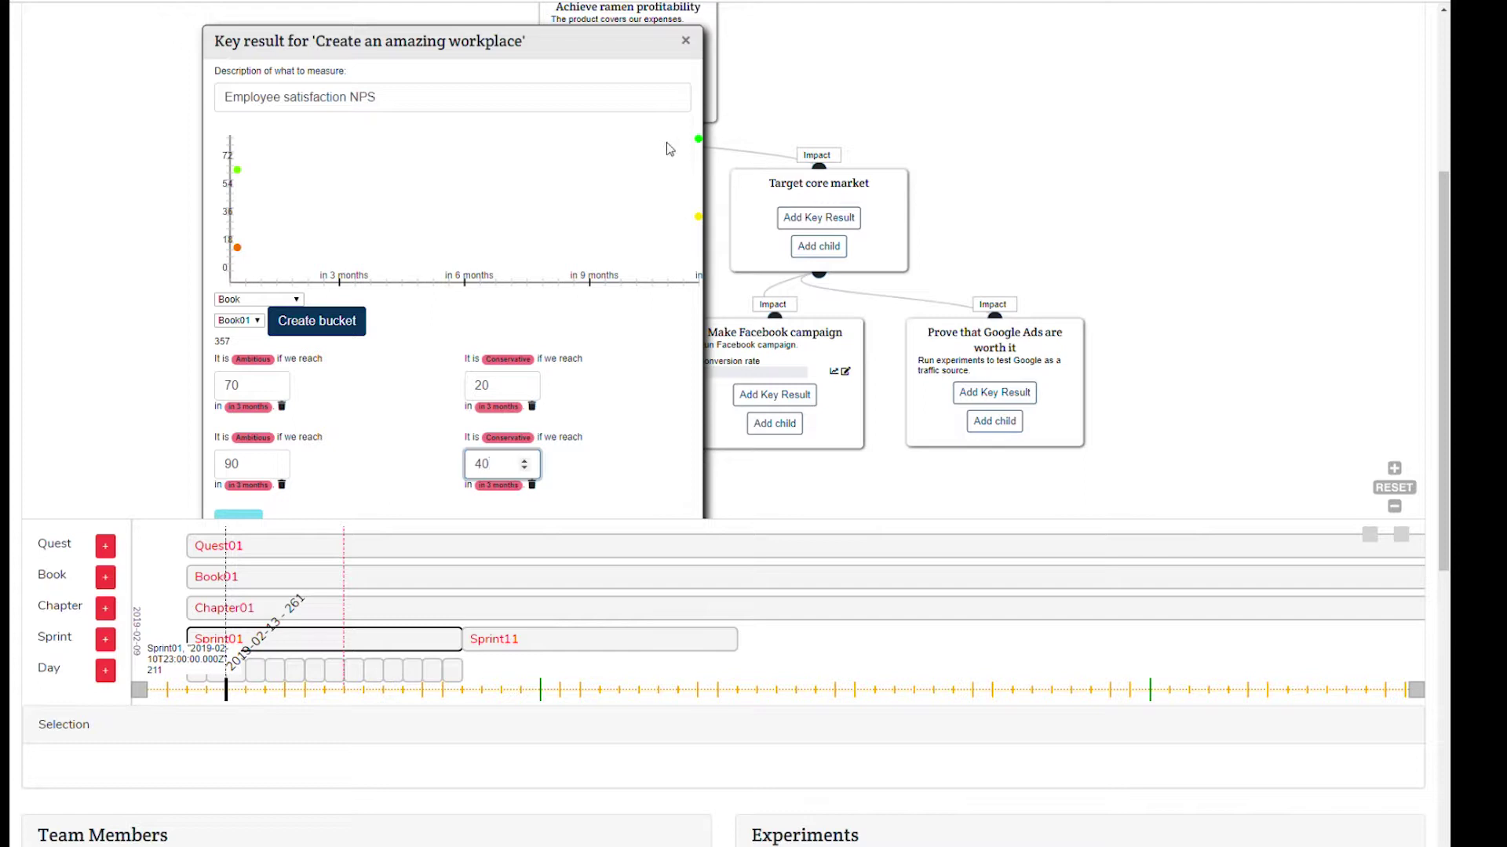
left_click_drag(658, 52, 657, 47)
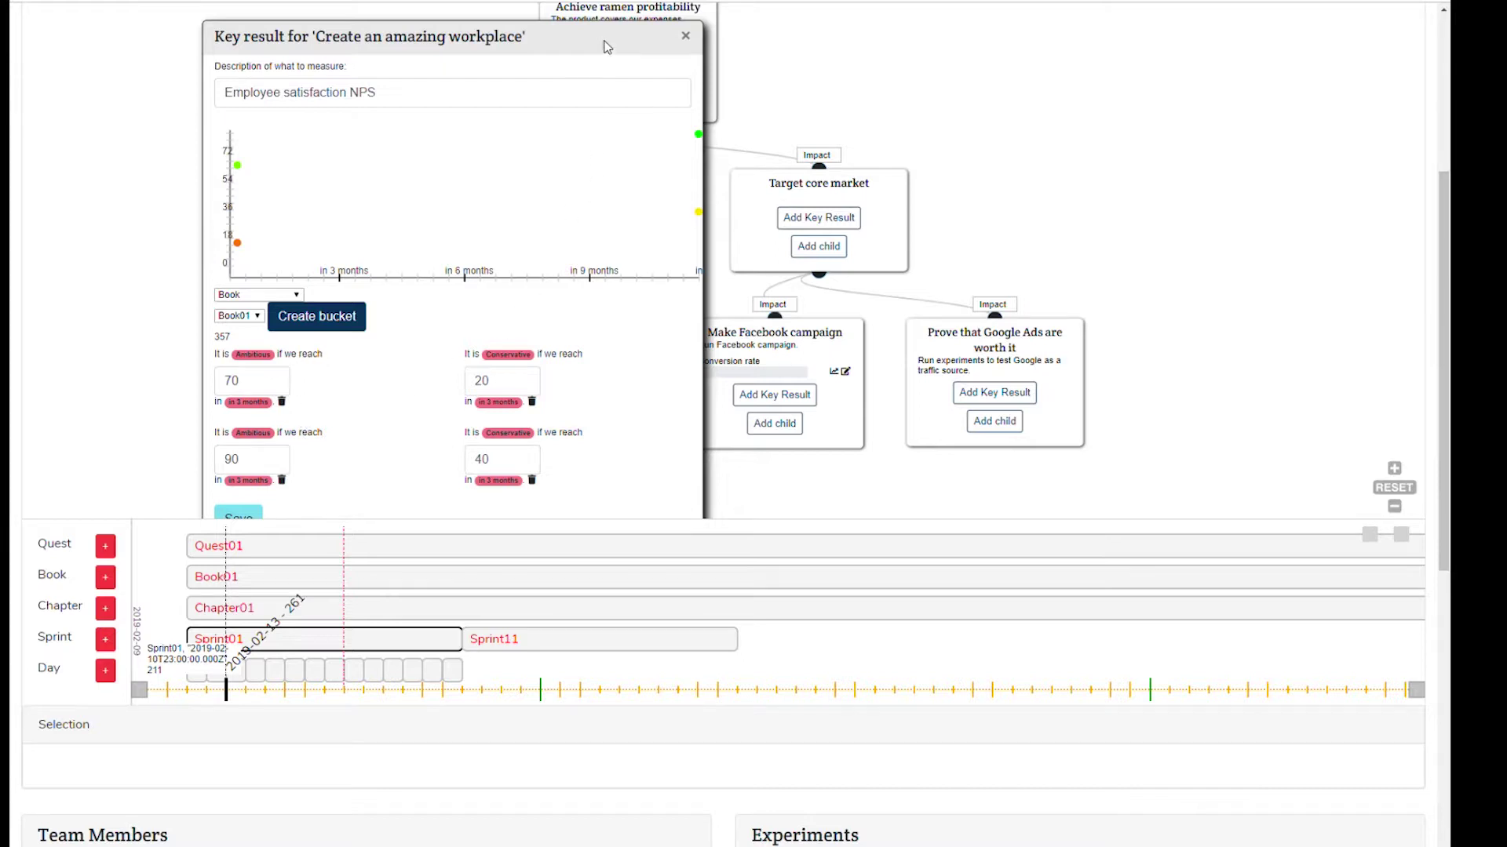
left_click_drag(607, 47, 630, 26)
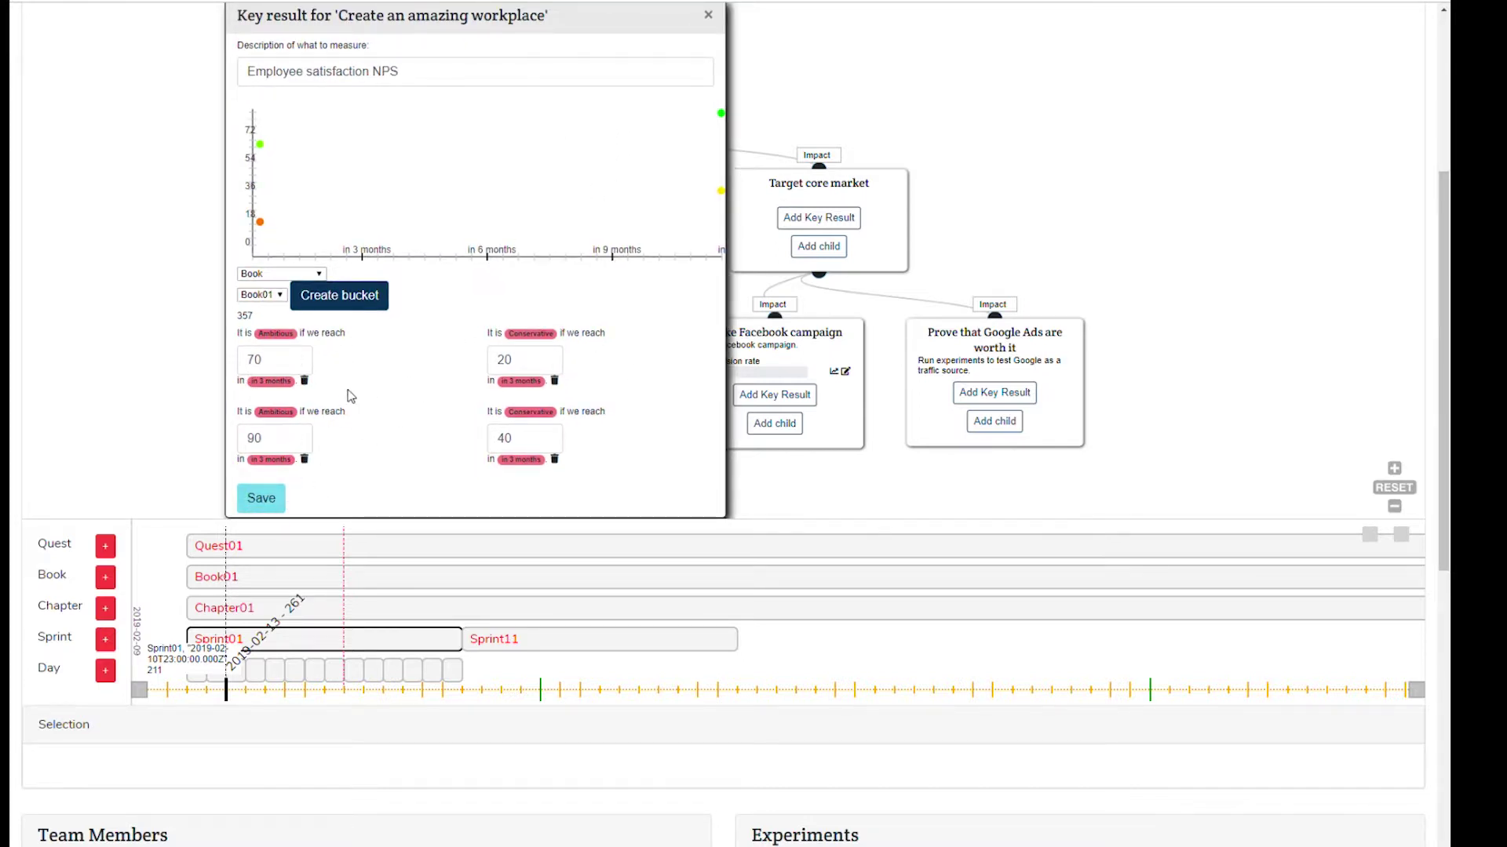
left_click(273, 503)
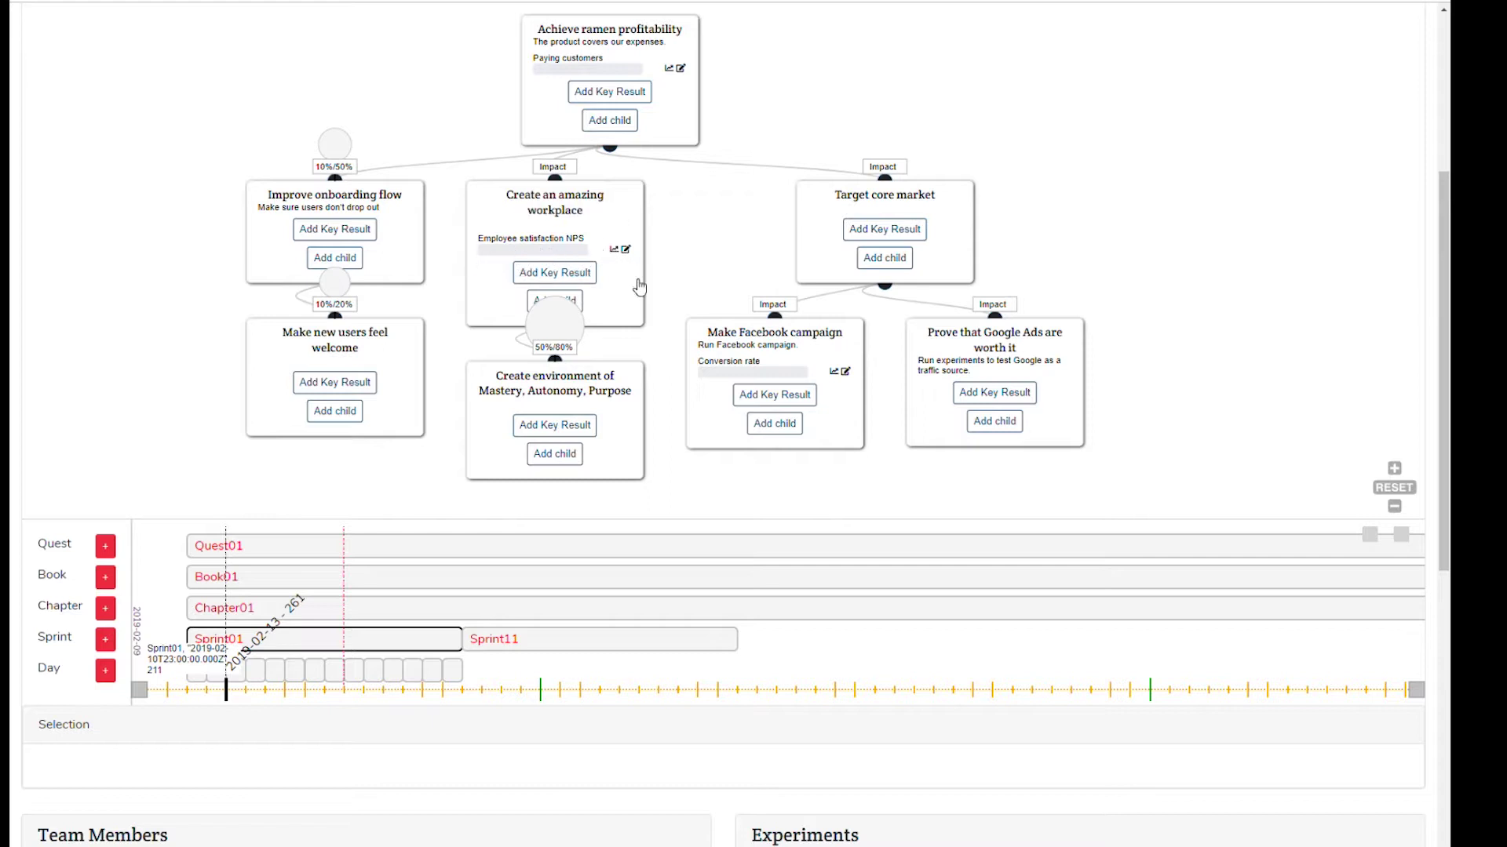
Step: Move Create an amazing workplace up and both third-level cards under it and Improve onboarding flow down to clear the overlaps
left_click_drag(628, 215, 635, 204)
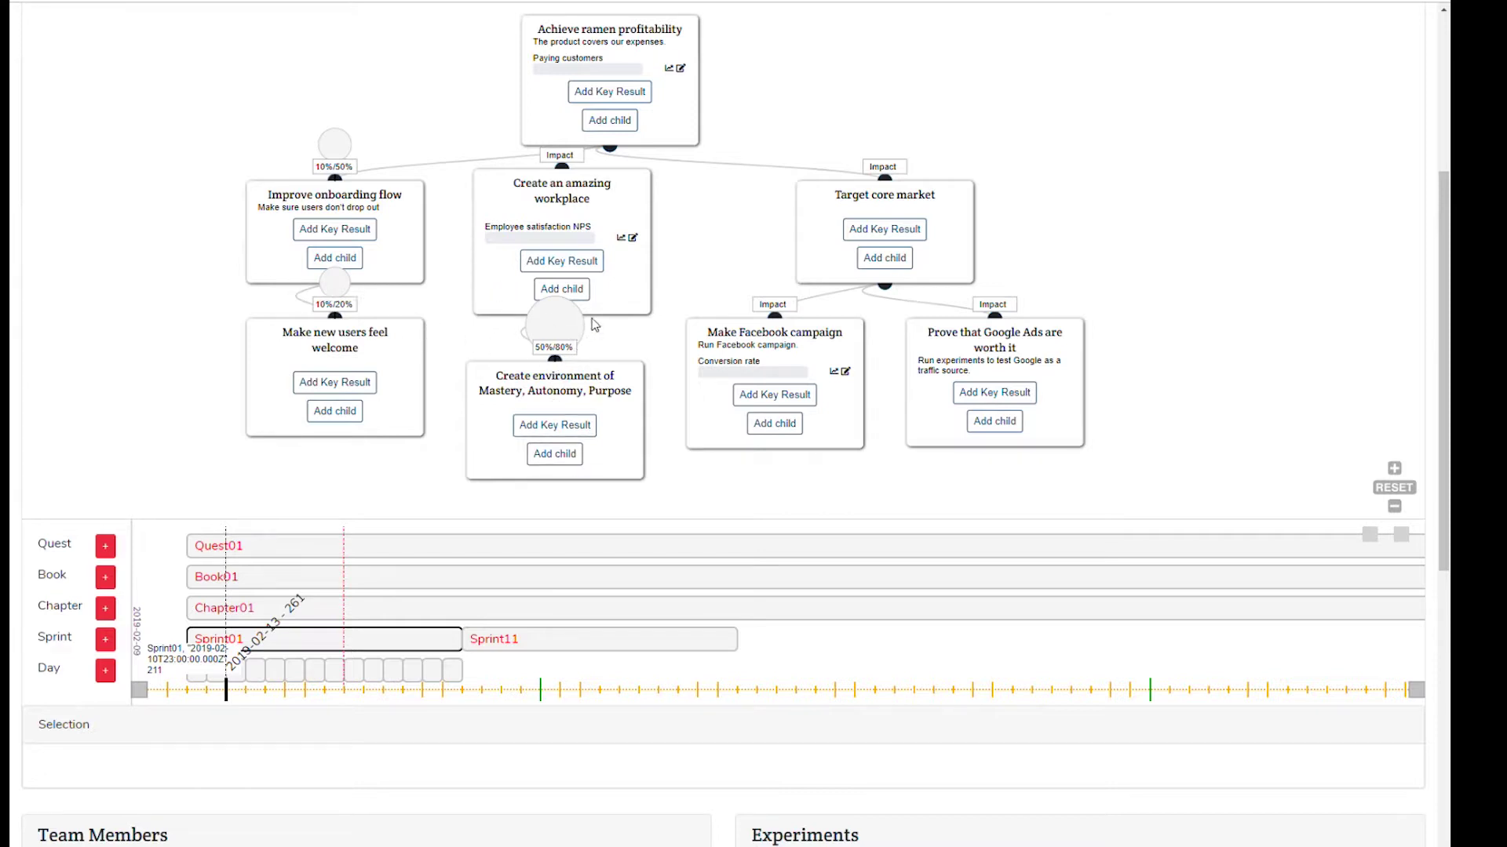
left_click_drag(578, 336, 560, 332)
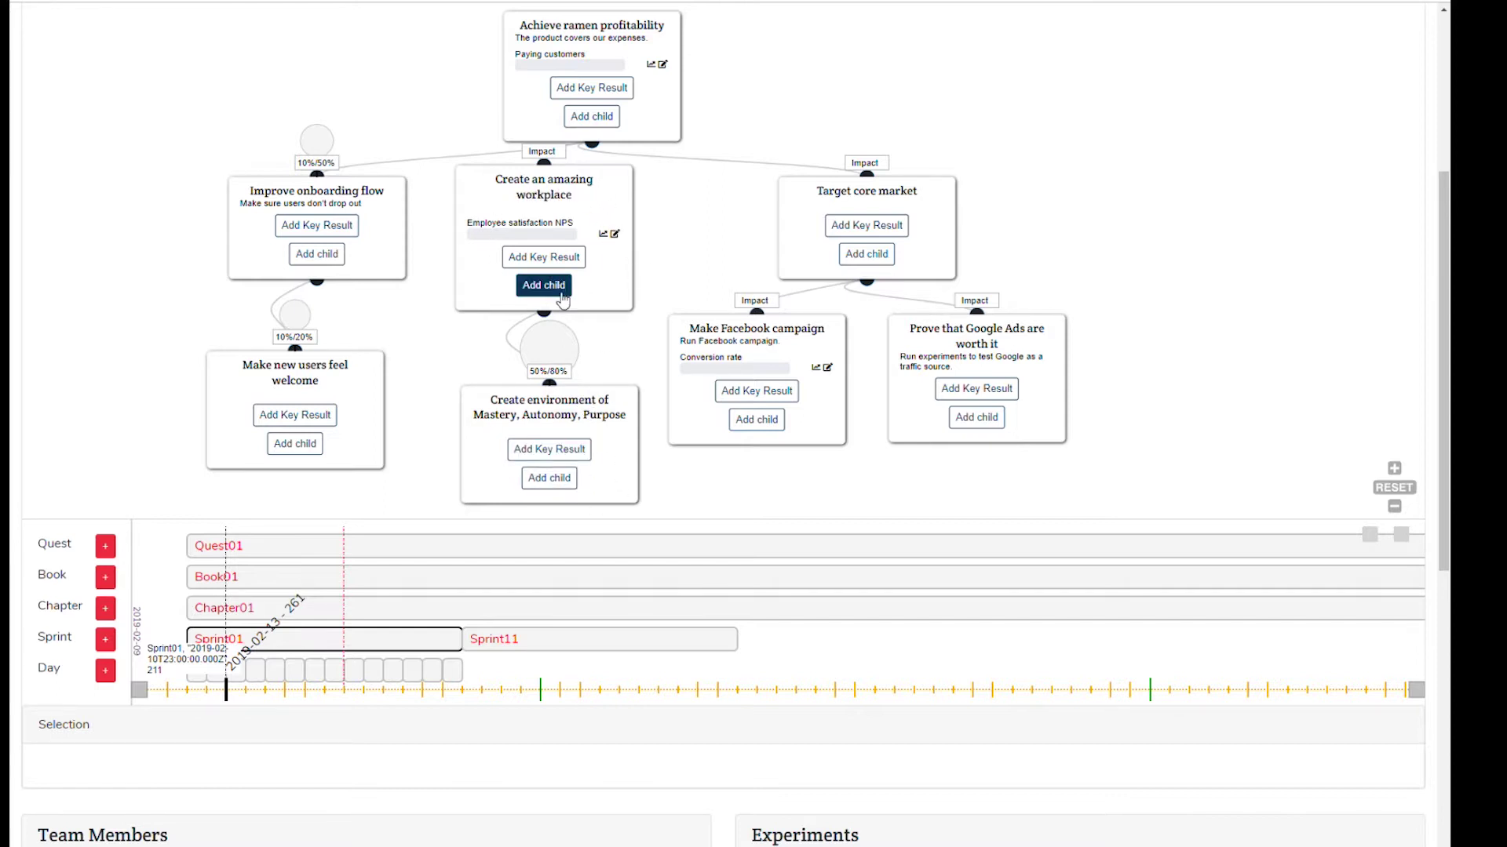
Step: Open the impact and certainty ratings on the link to Create environment of Mastery, Autonomy, Purpose
left_click(576, 369)
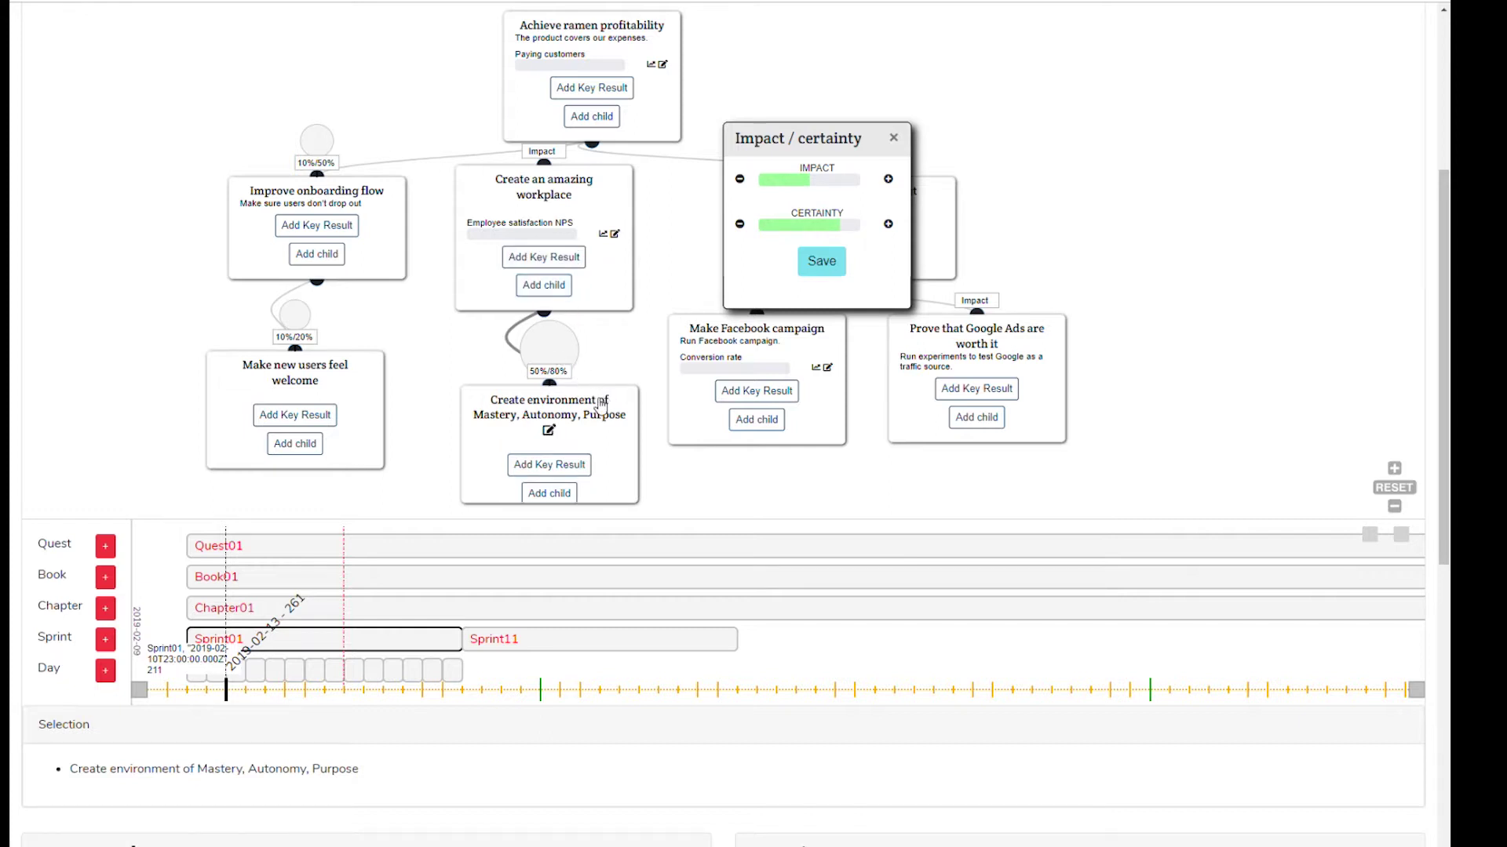
left_click(893, 137)
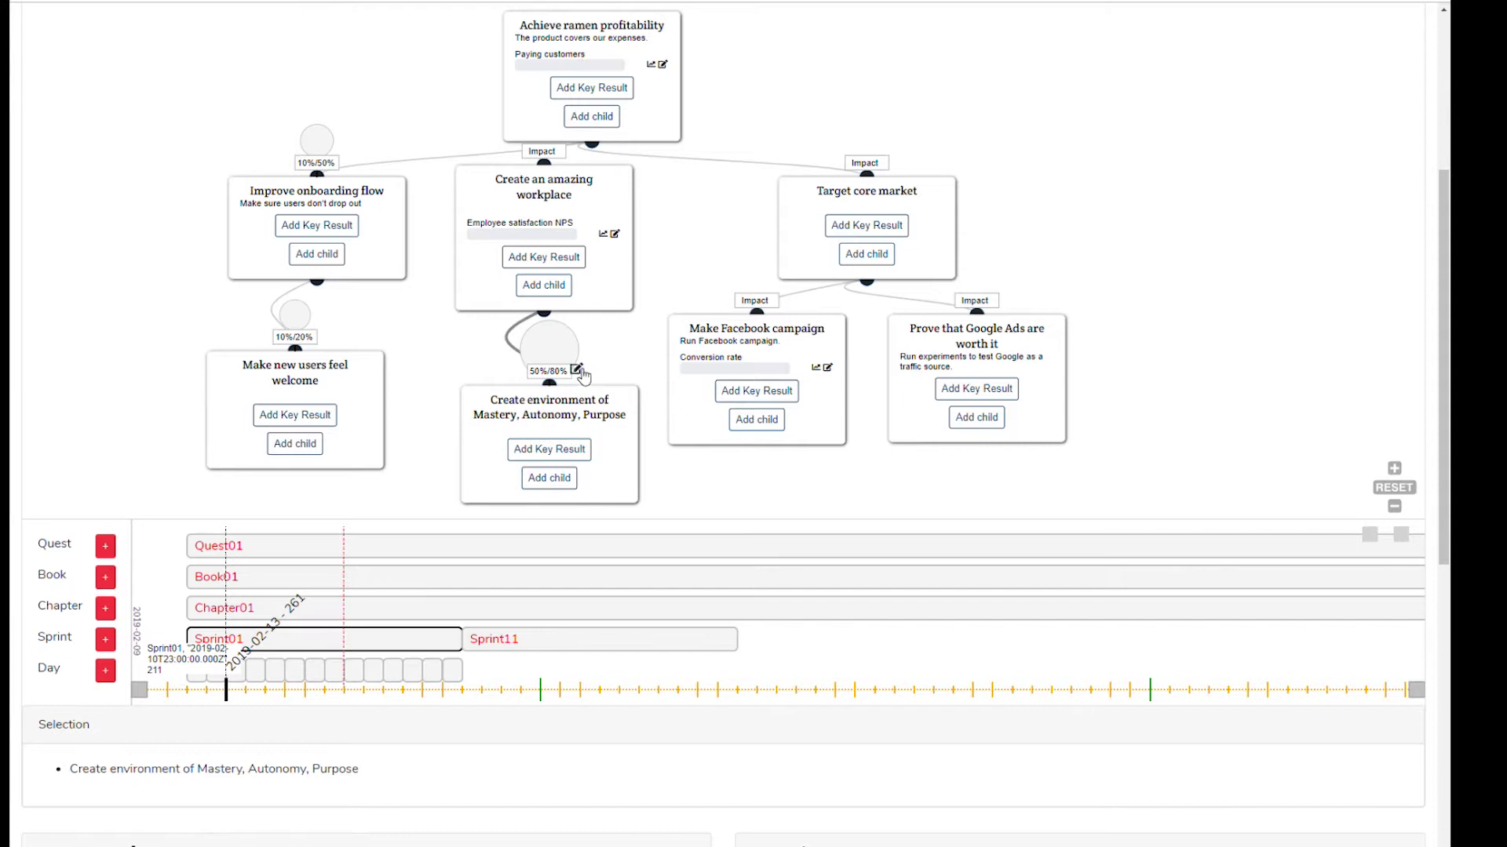
left_click(577, 374)
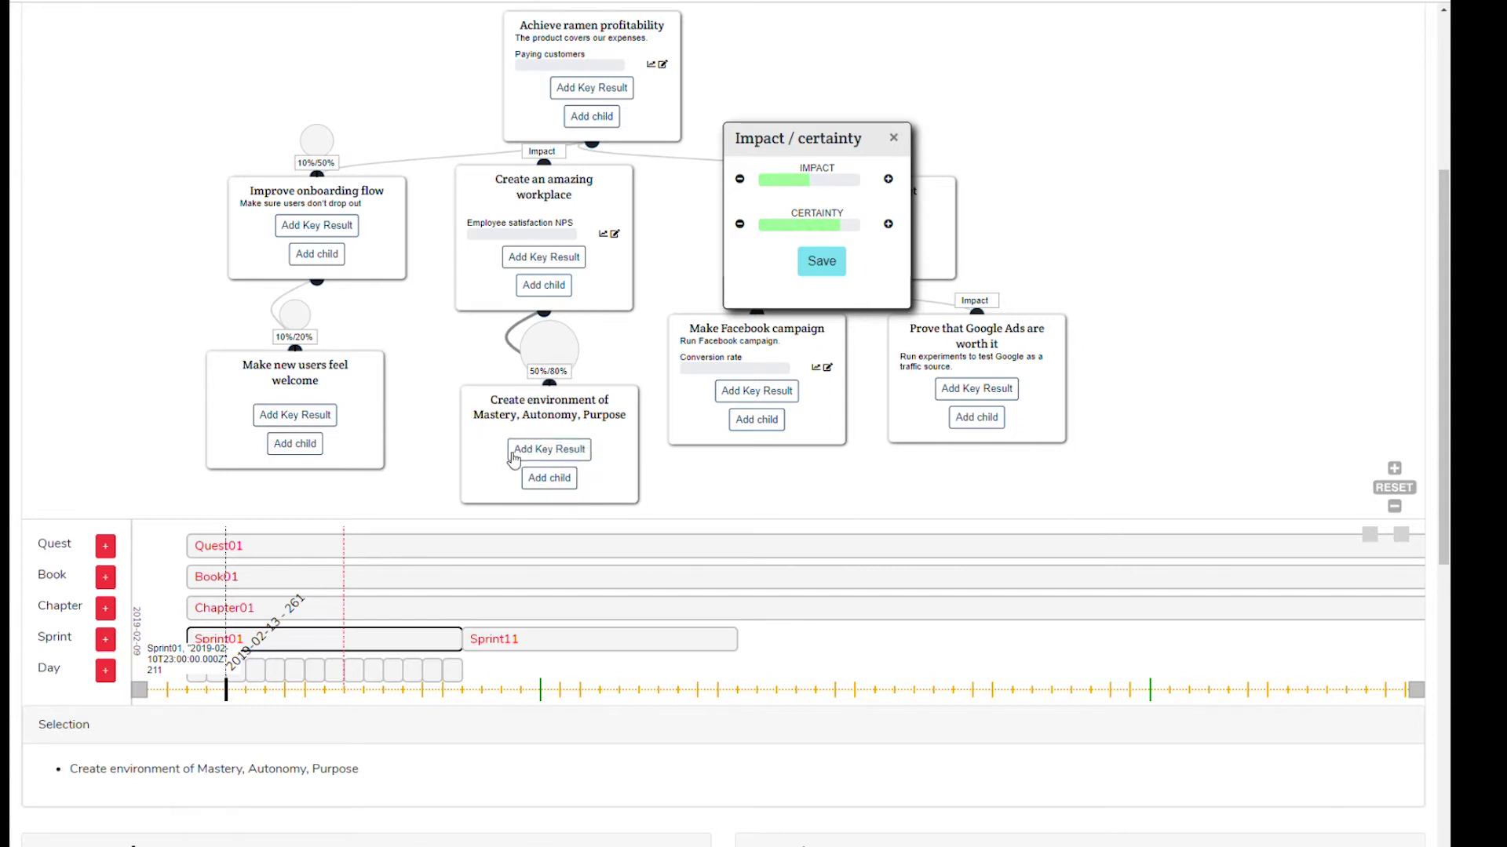
Step: Close the impact and certainty ratings for Create environment of Mastery, Autonomy, Purpose without saving
mouse_move(556, 407)
left_click(894, 139)
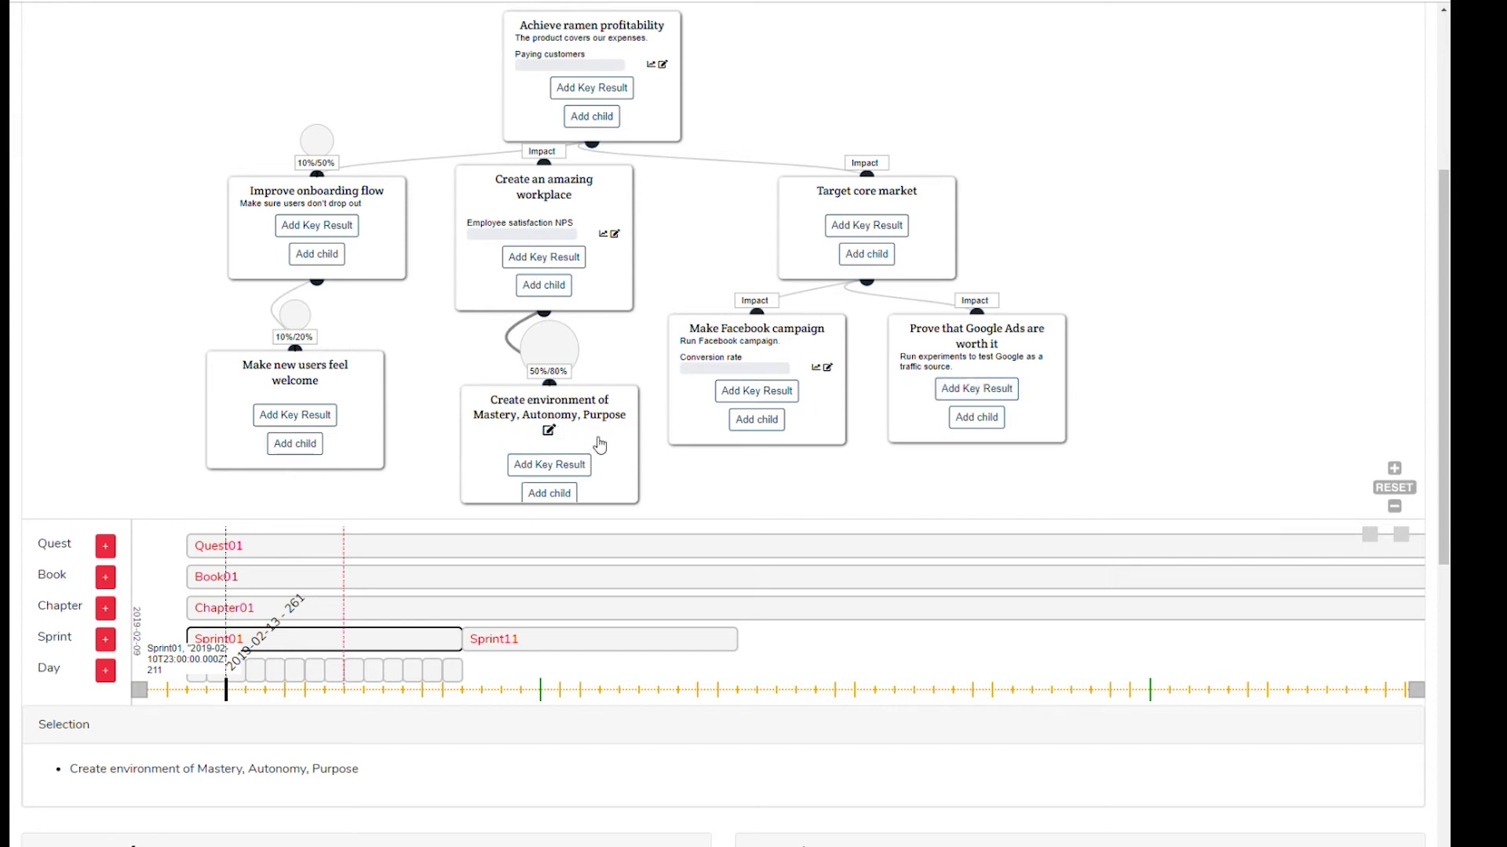
Step: Shift the planning timeline to start at 2019-01-30, forward to 2019-02-19, and back to 2019-02-09
scroll(1287, 314, "up", 1)
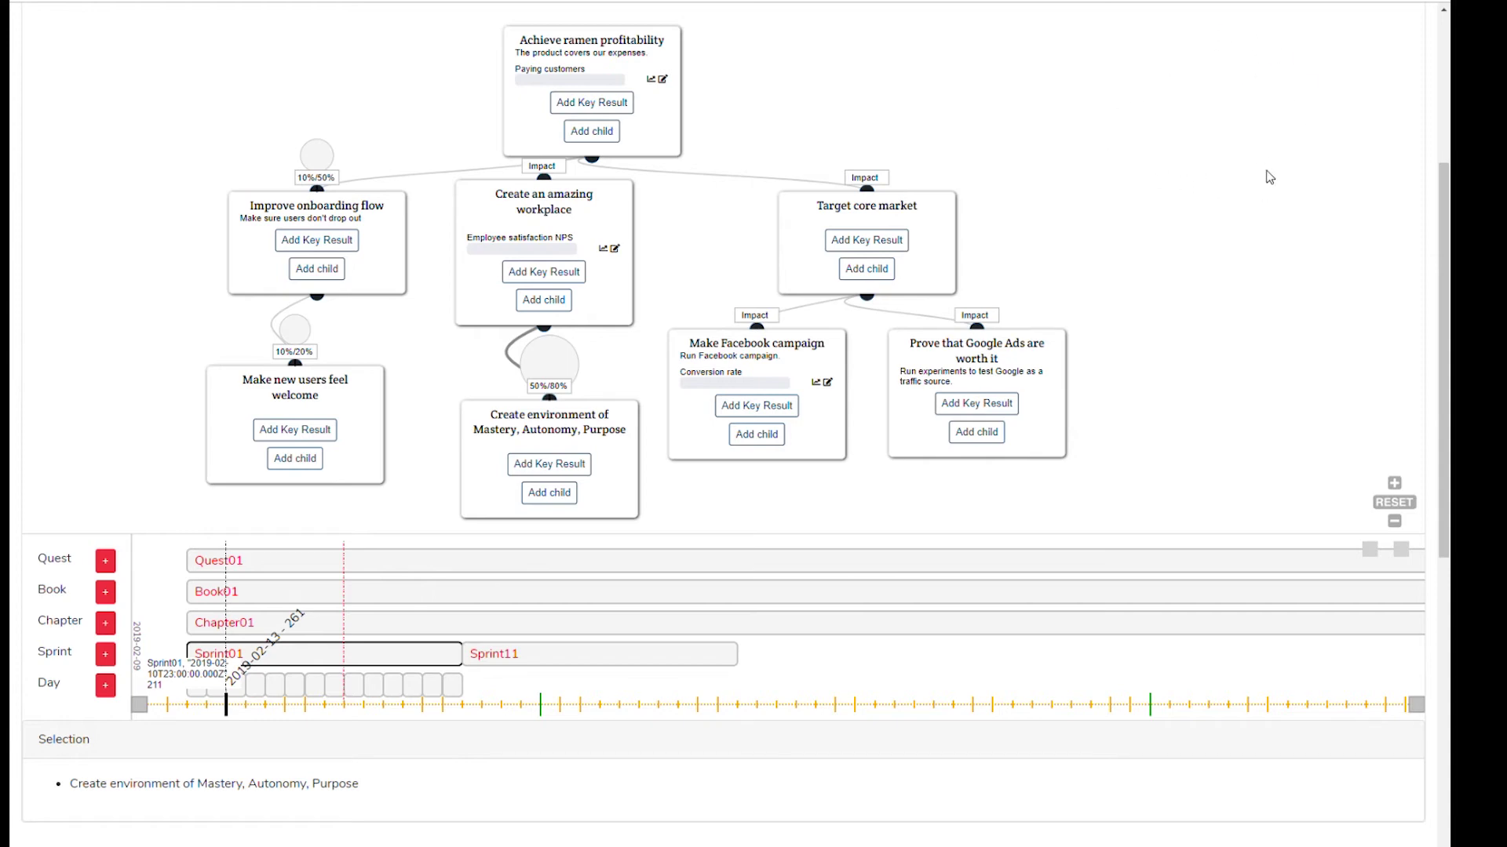
left_click(1419, 705)
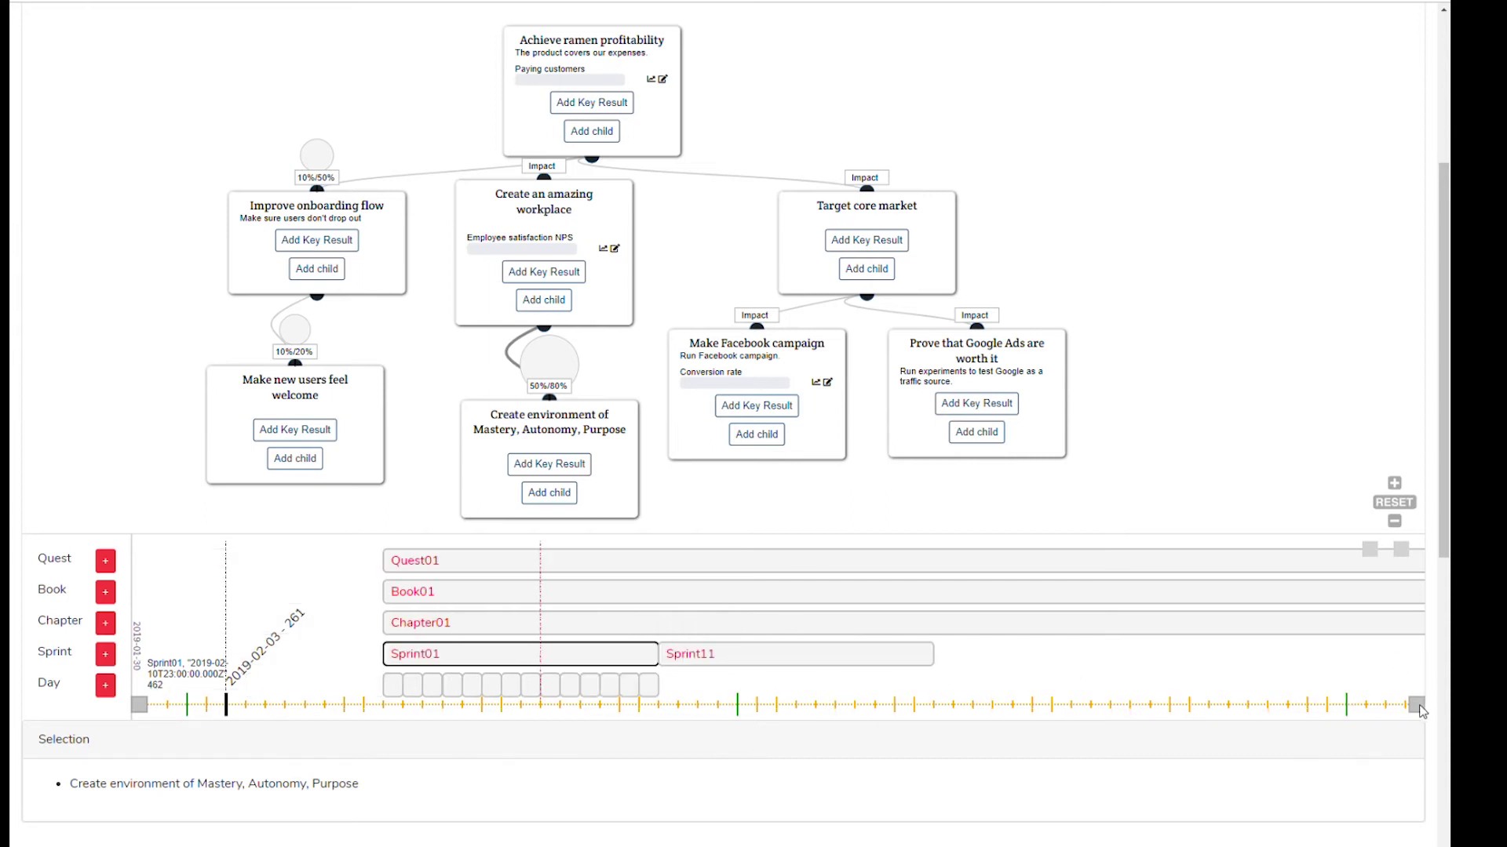
double_click(141, 705)
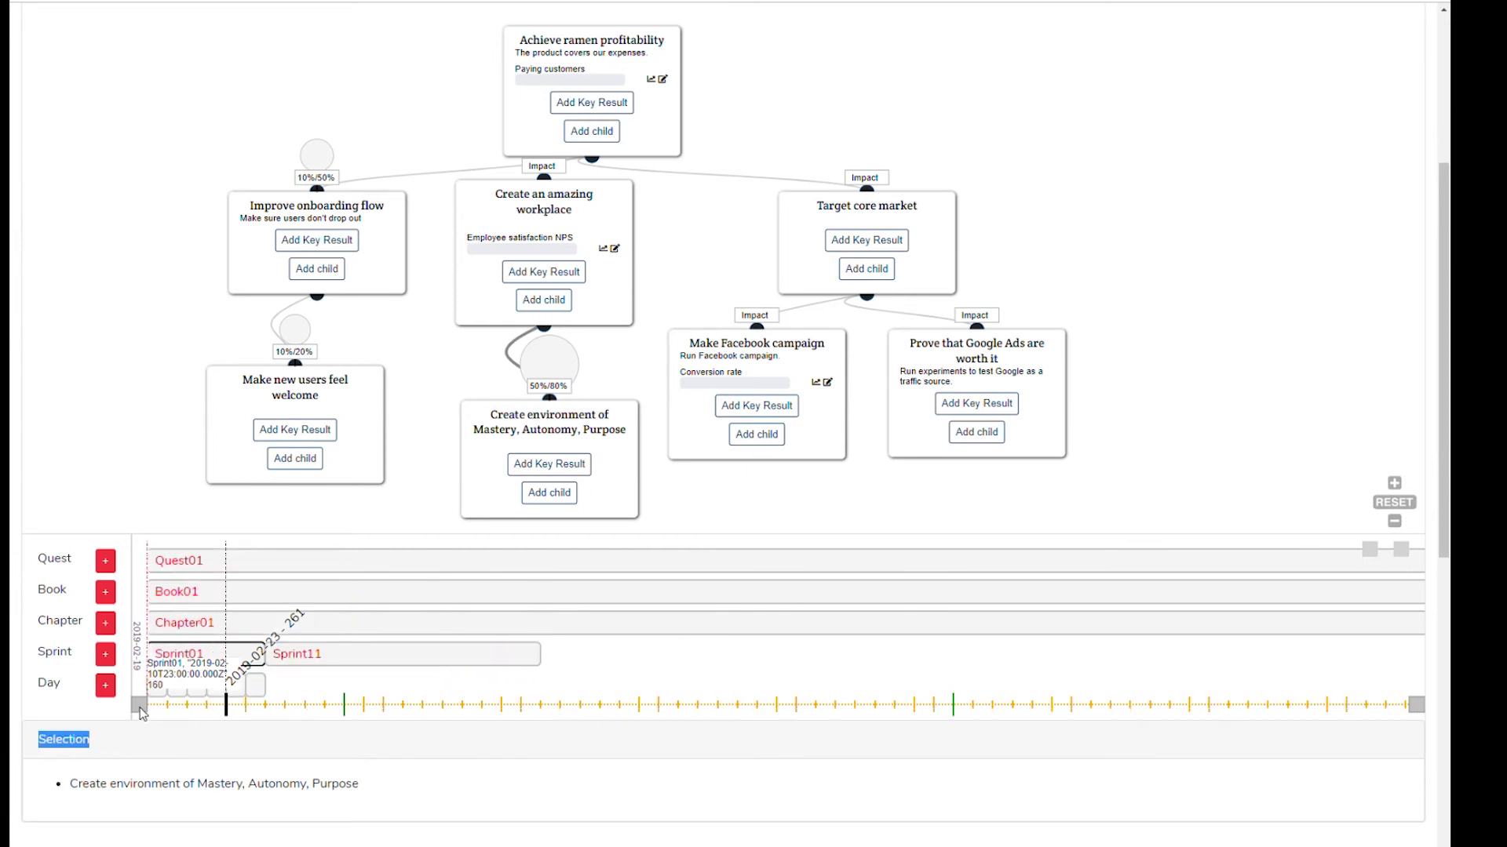
left_click(1416, 707)
mouse_move(466, 514)
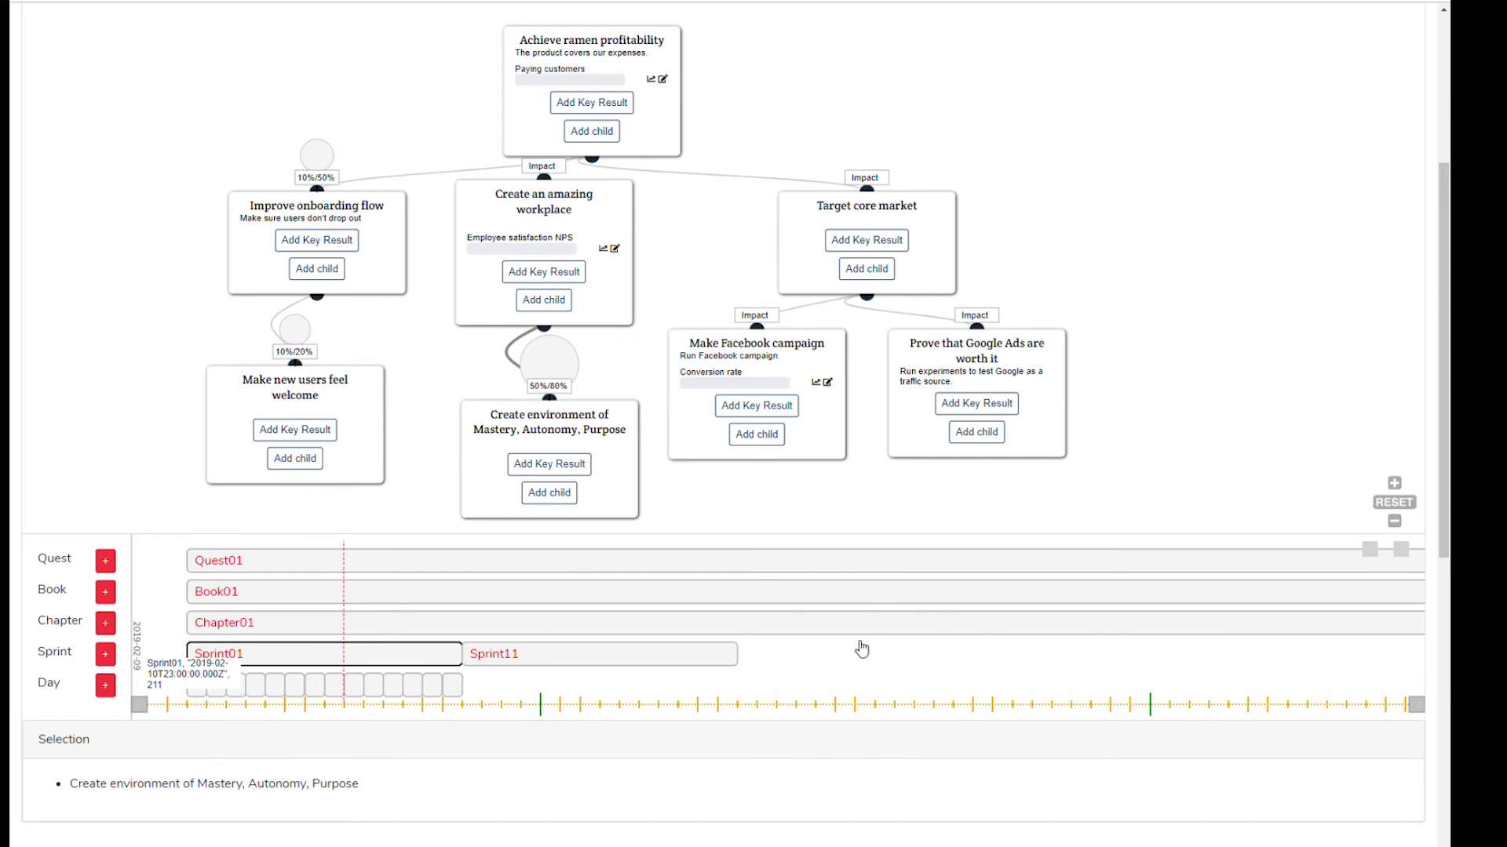
Step: Zoom the planning timeline in to individual days and out to several months, and inspect the dates 2019-02-17 and 2019-03-17
left_click(1406, 548)
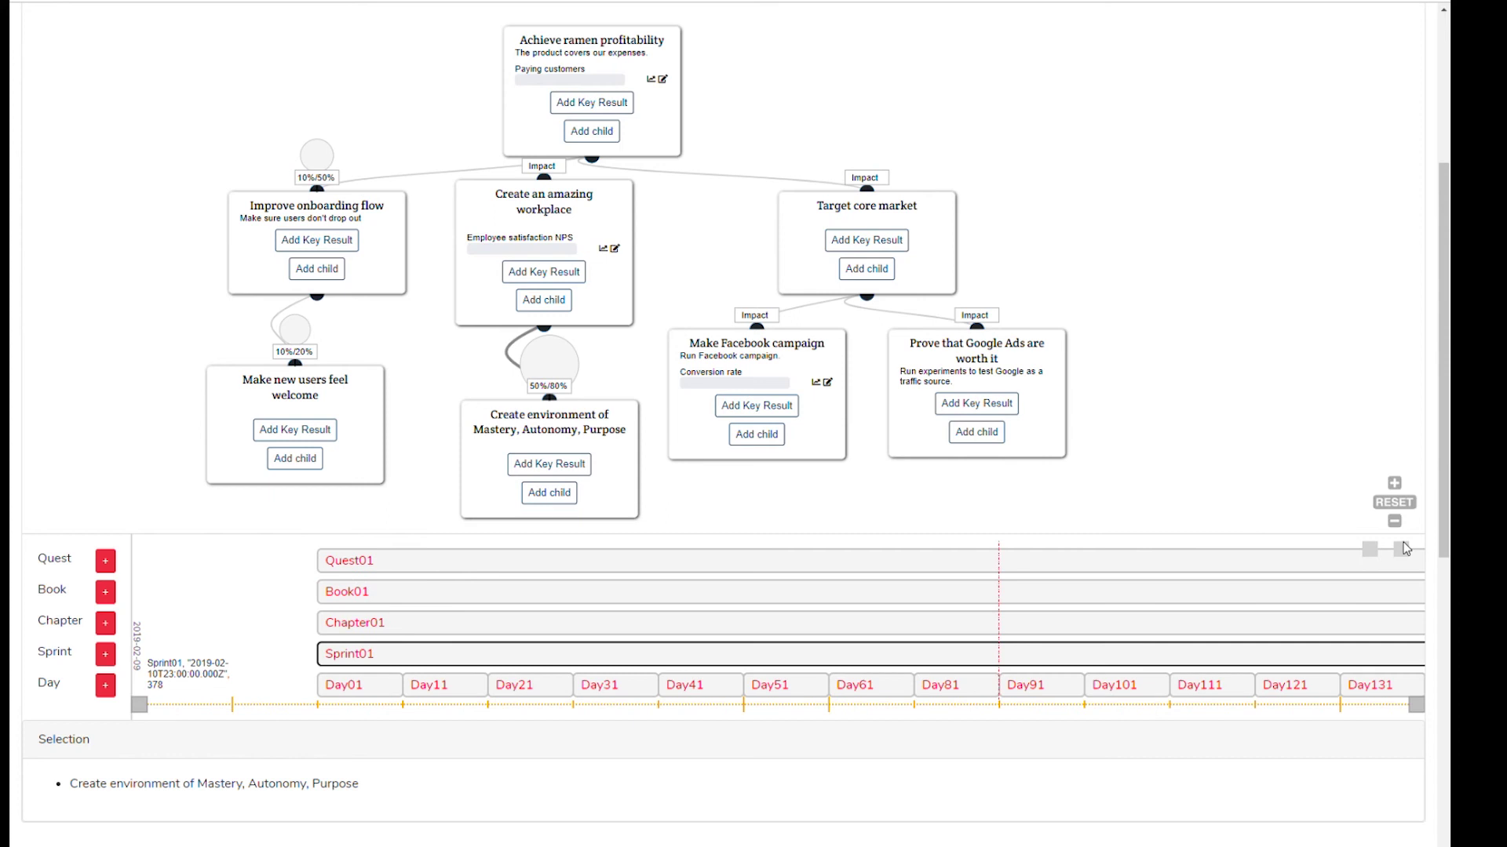
left_click(1371, 549)
left_click(1371, 549)
left_click(1371, 549)
left_click(1371, 549)
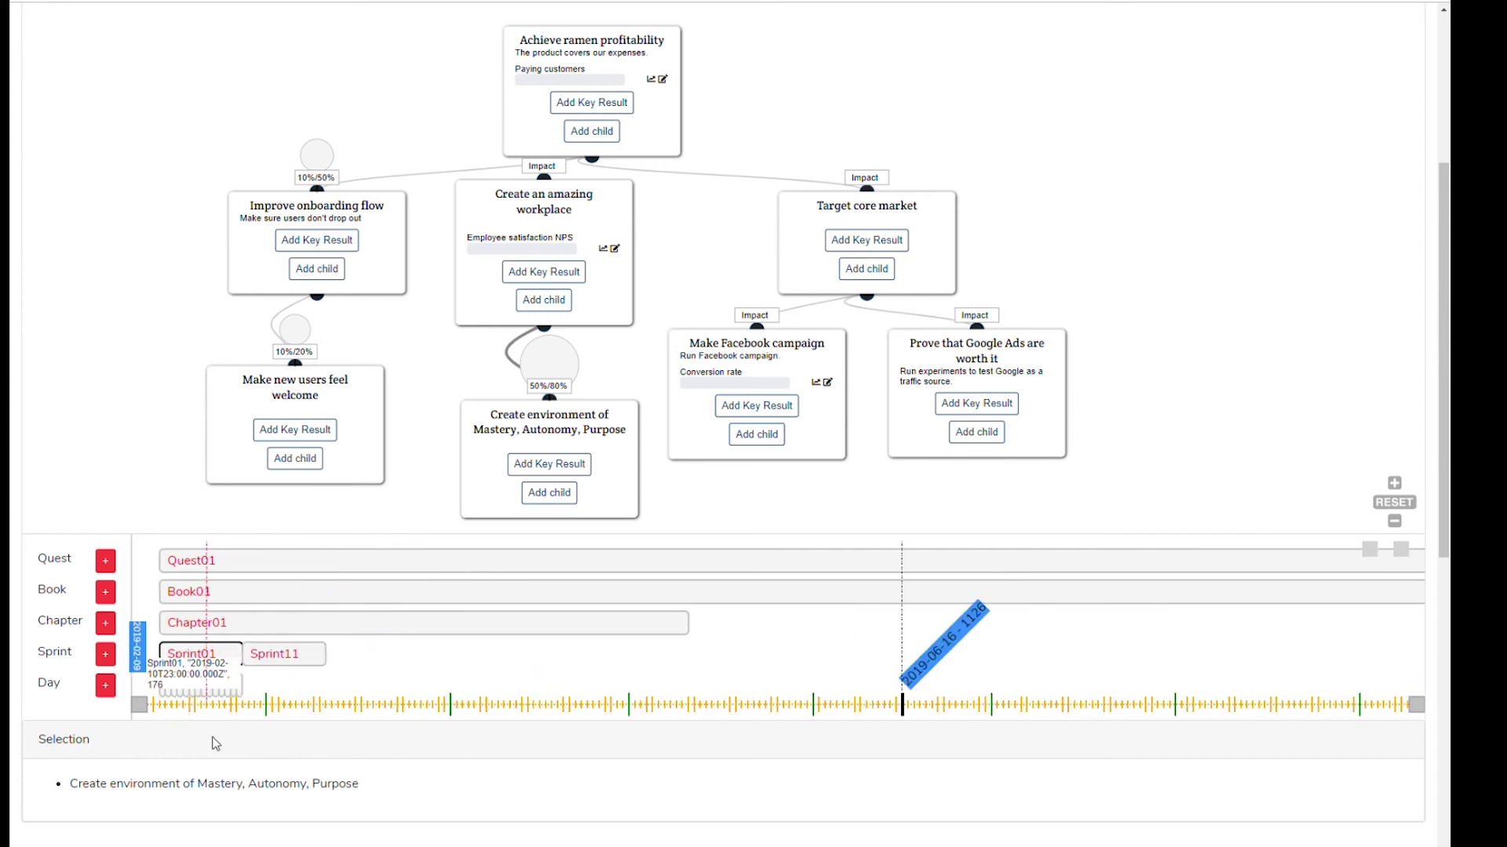
left_click(196, 704)
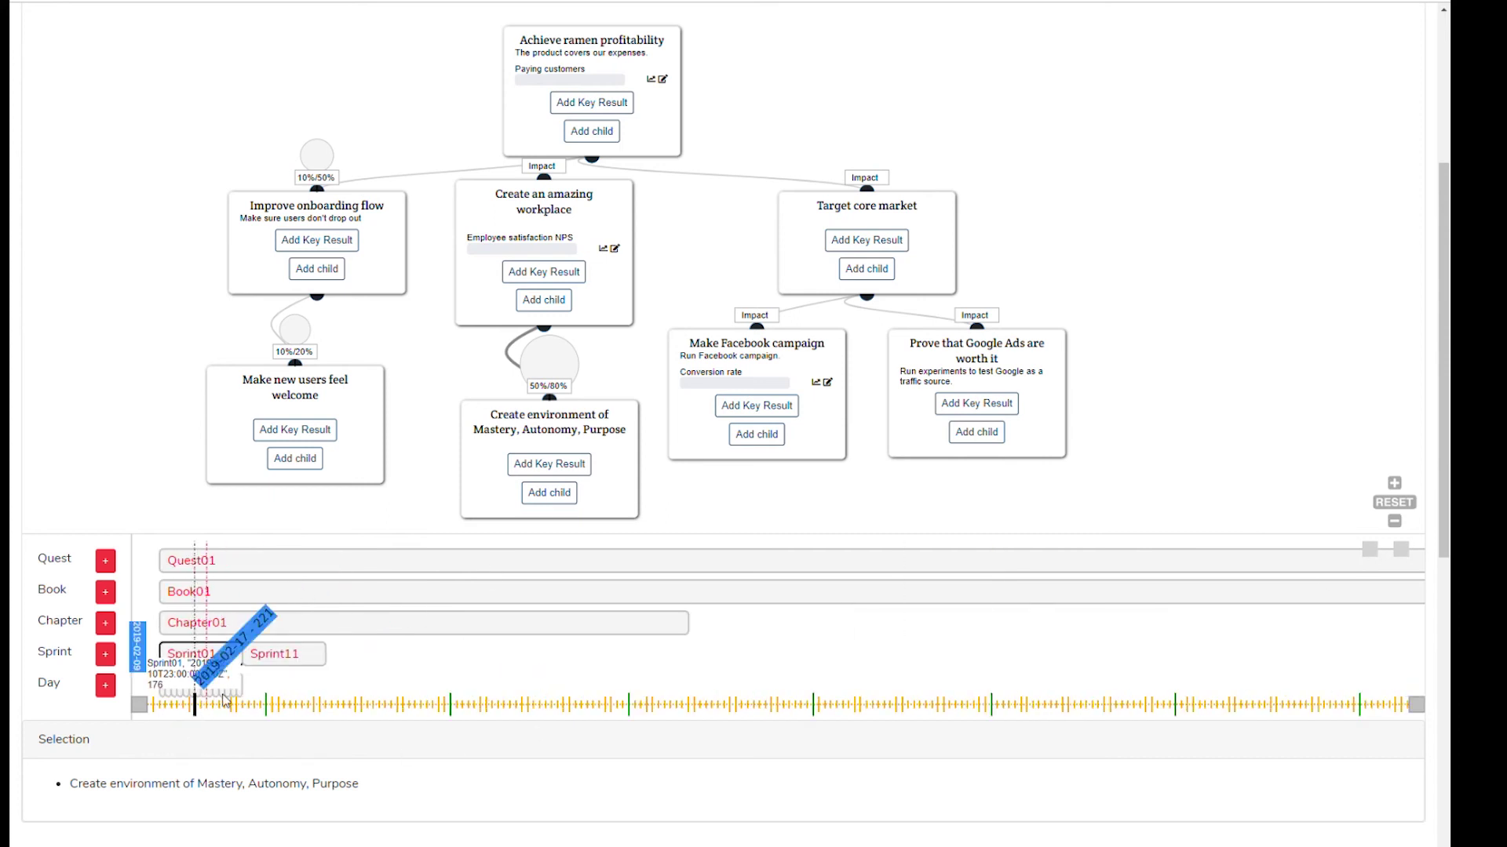
left_click(363, 710)
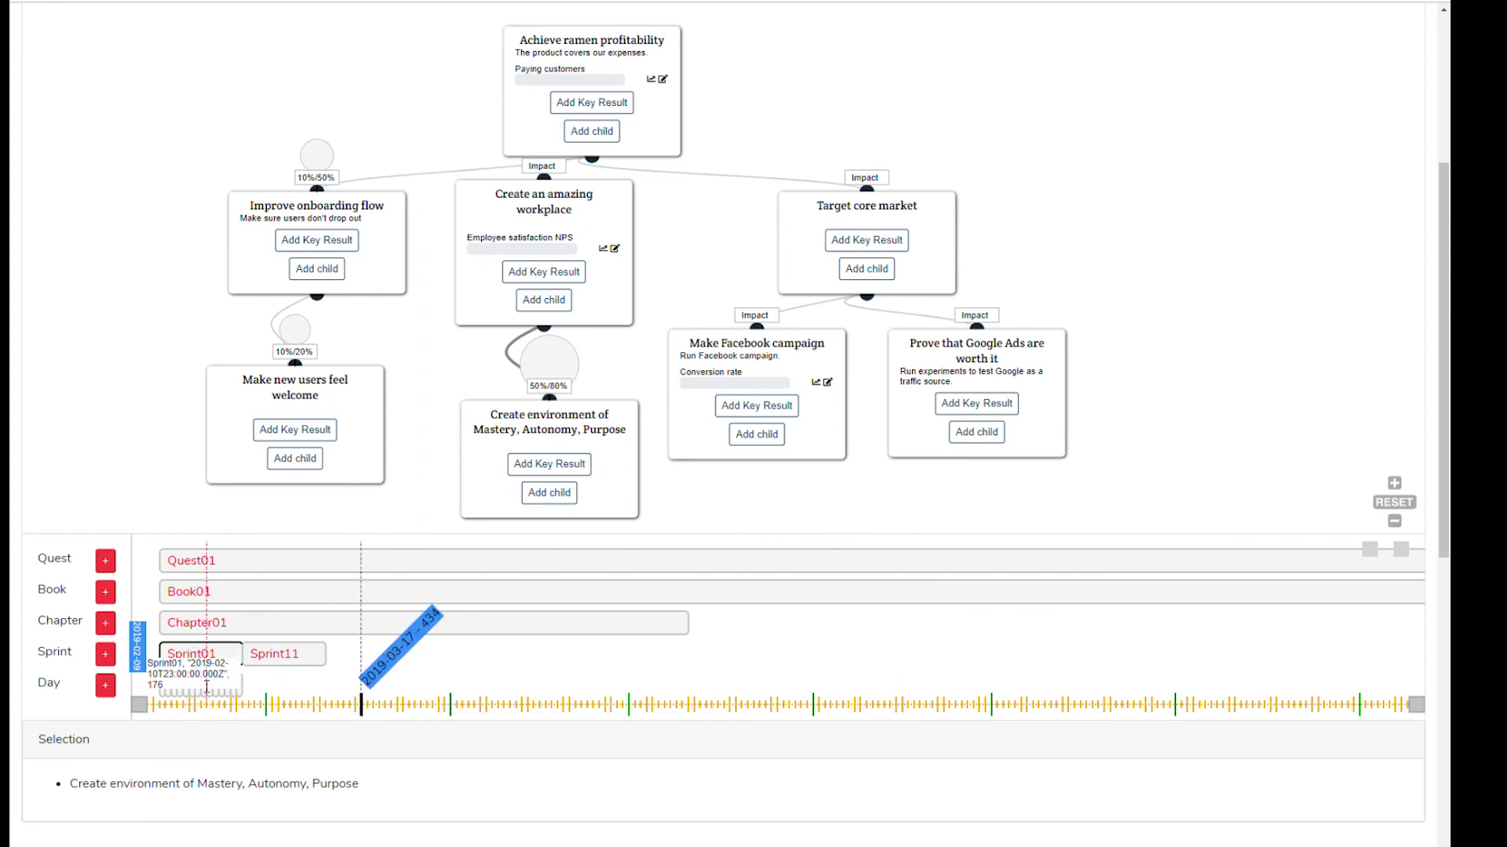